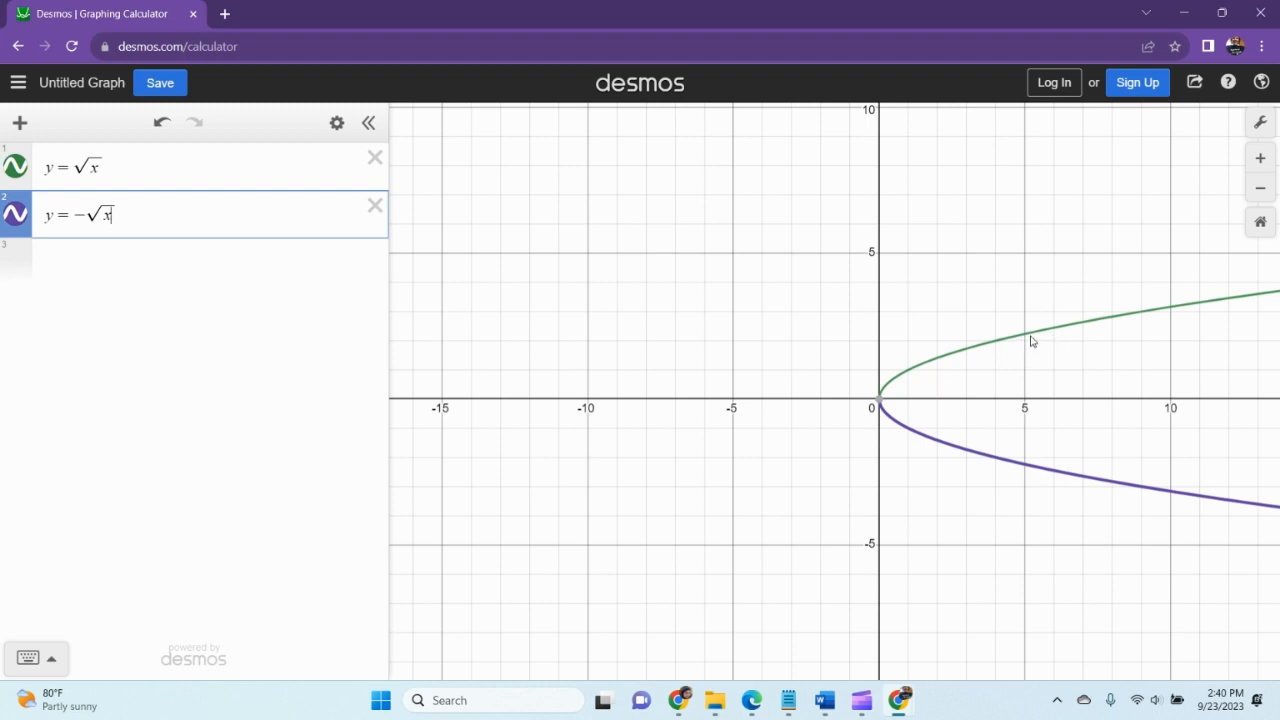
Examine the coordinates at x = 4 on the curves y = √x and y = −√x to compare the two points
{"action": "left_click", "coordinate": [998, 342]}
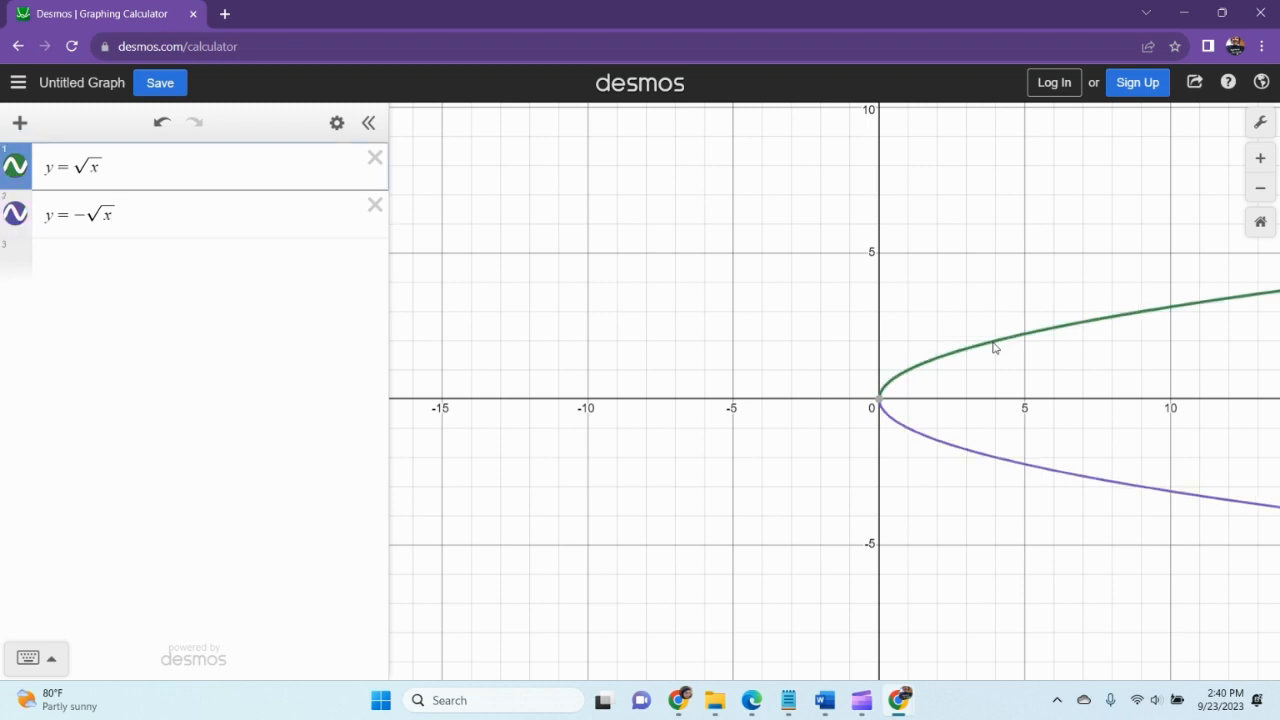
{"action": "left_click", "coordinate": [995, 345]}
{"action": "left_click", "coordinate": [995, 347]}
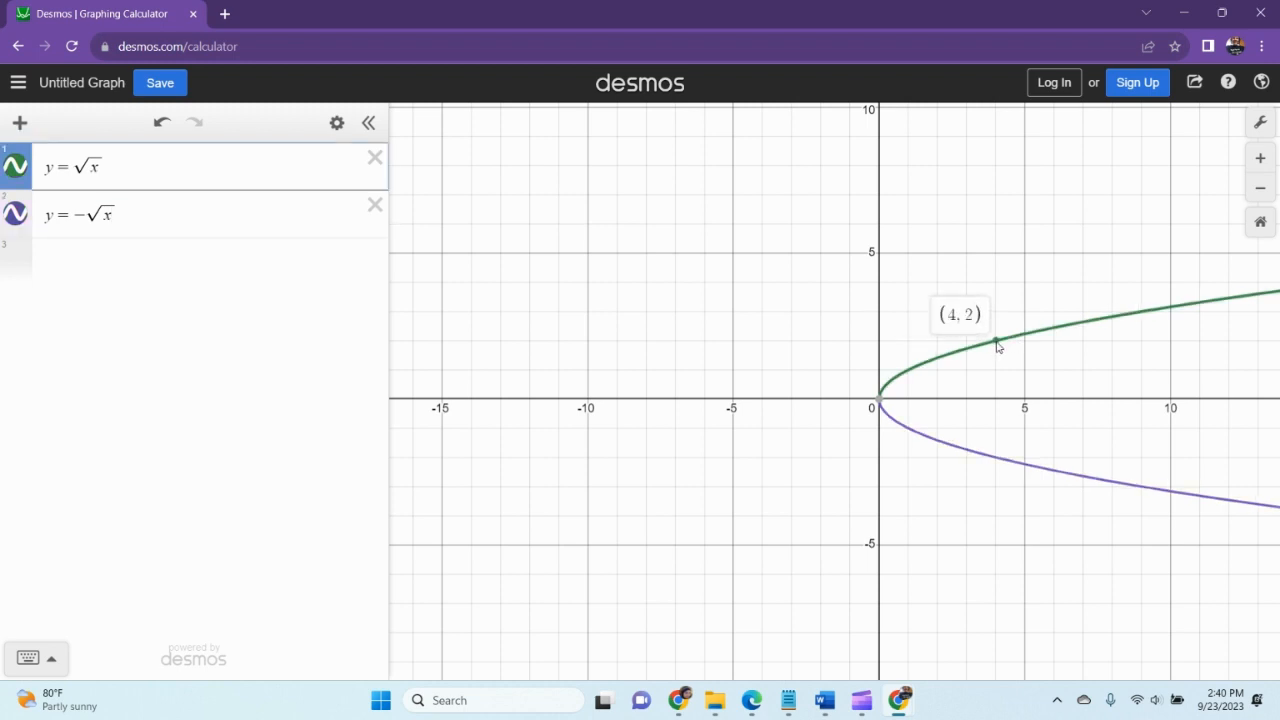
{"action": "left_click", "coordinate": [996, 346]}
{"action": "left_click", "coordinate": [995, 345]}
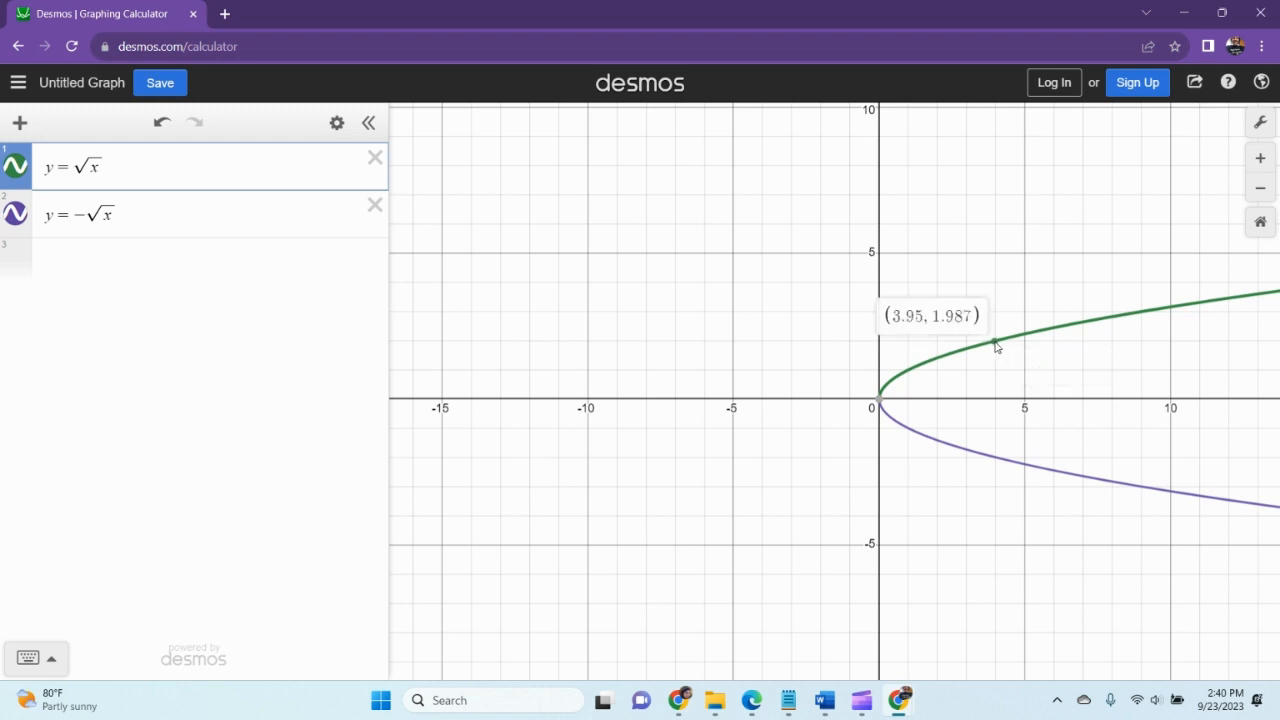
{"action": "left_click", "coordinate": [996, 344]}
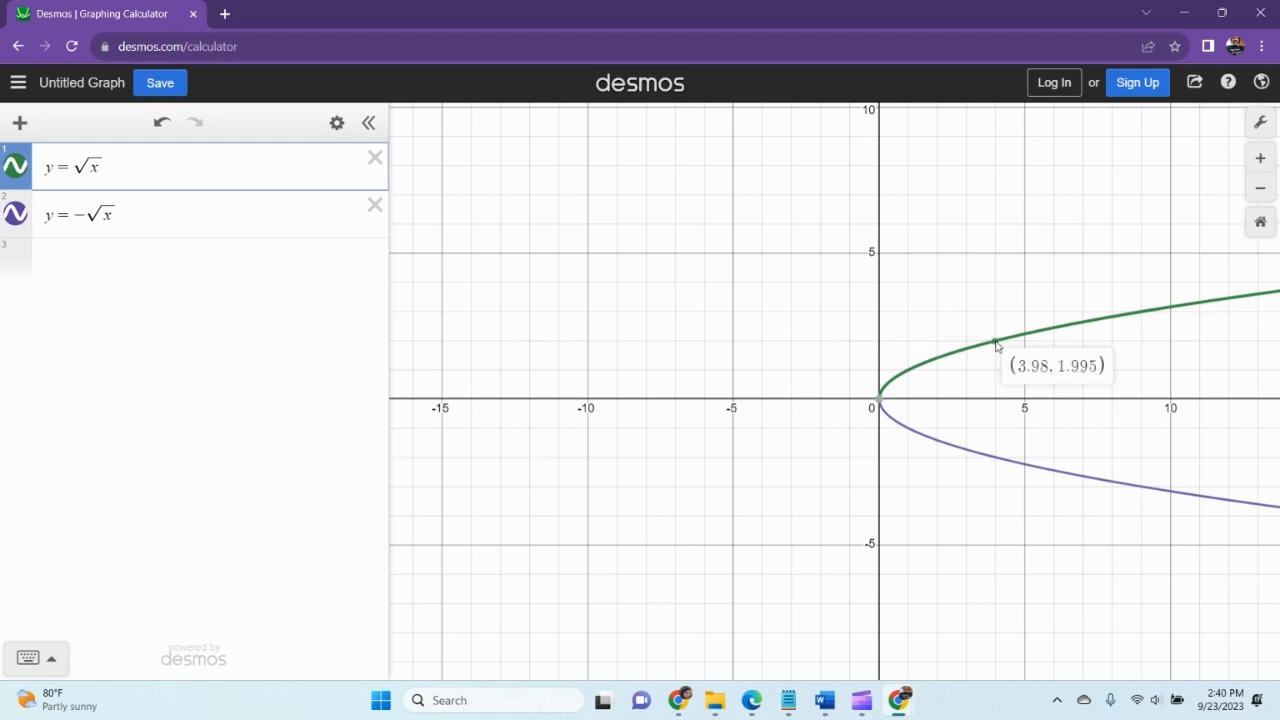
{"action": "left_click", "coordinate": [996, 460]}
{"action": "left_click_drag", "start_coordinate": [996, 460], "coordinate": [996, 465]}
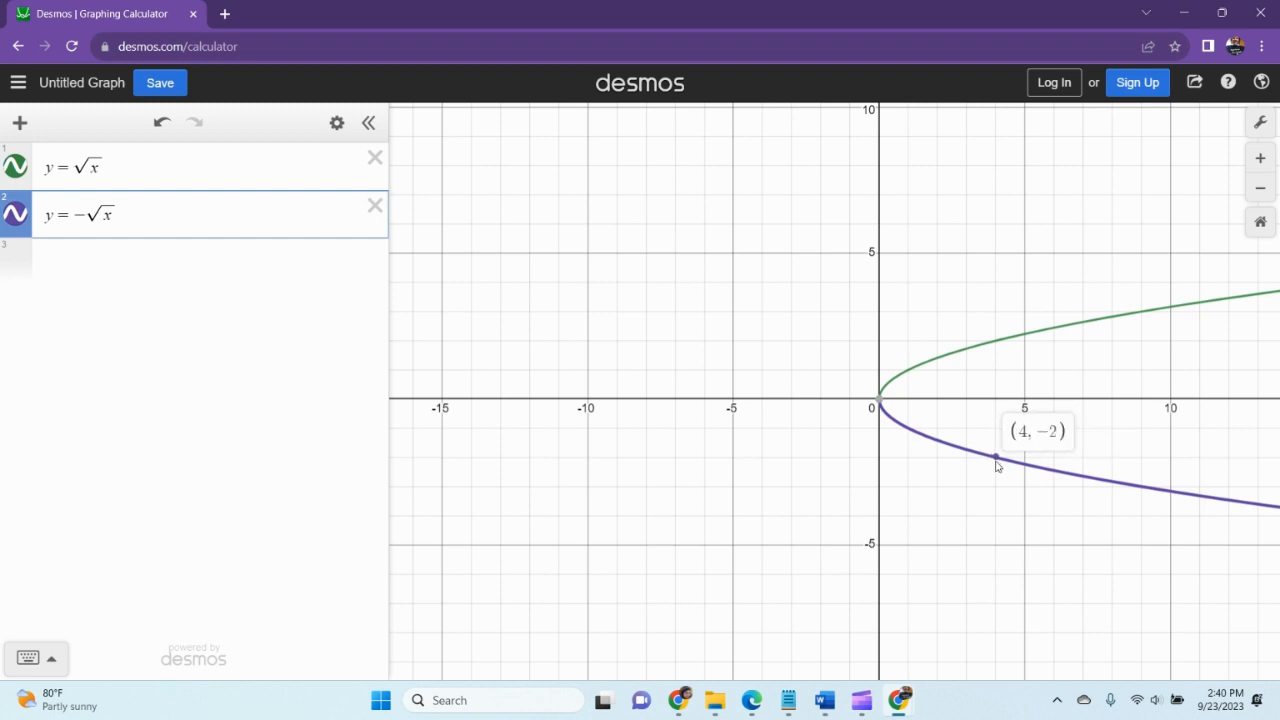
{"action": "left_click_drag", "start_coordinate": [996, 465], "coordinate": [996, 466]}
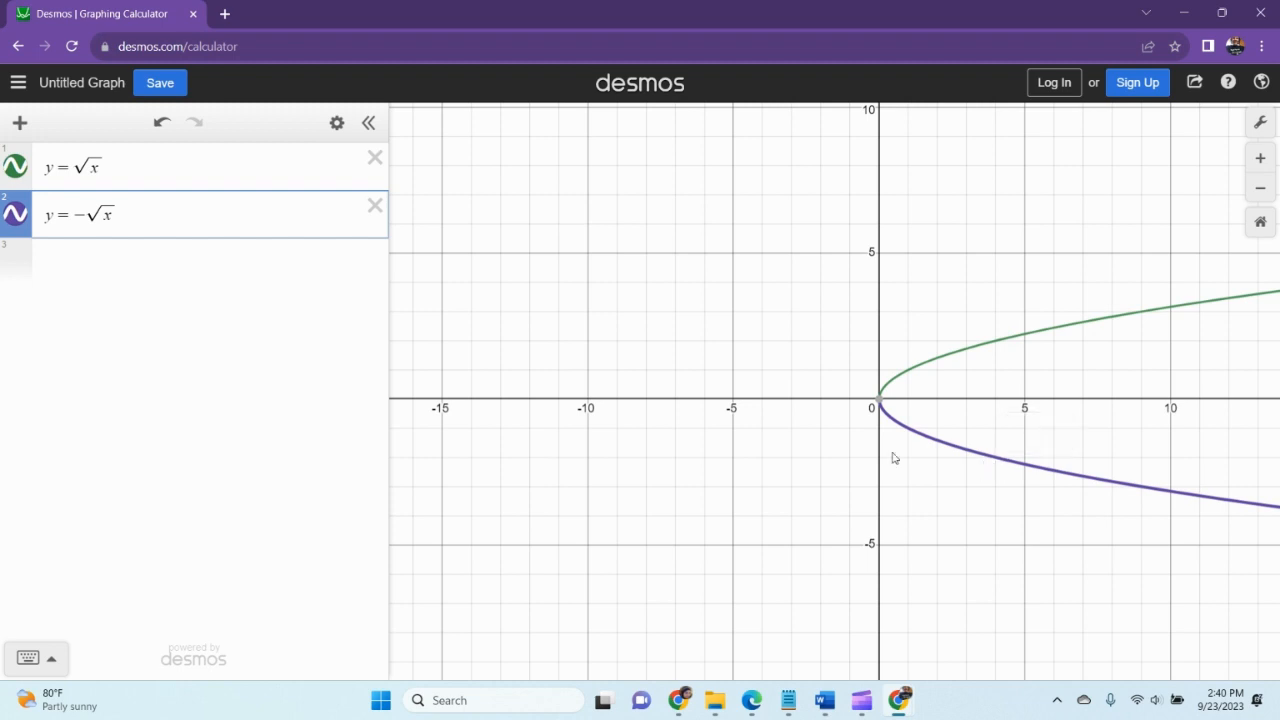
Add the expression y = √(−x) to the graph below y = −√x
{"action": "left_click", "coordinate": [113, 265]}
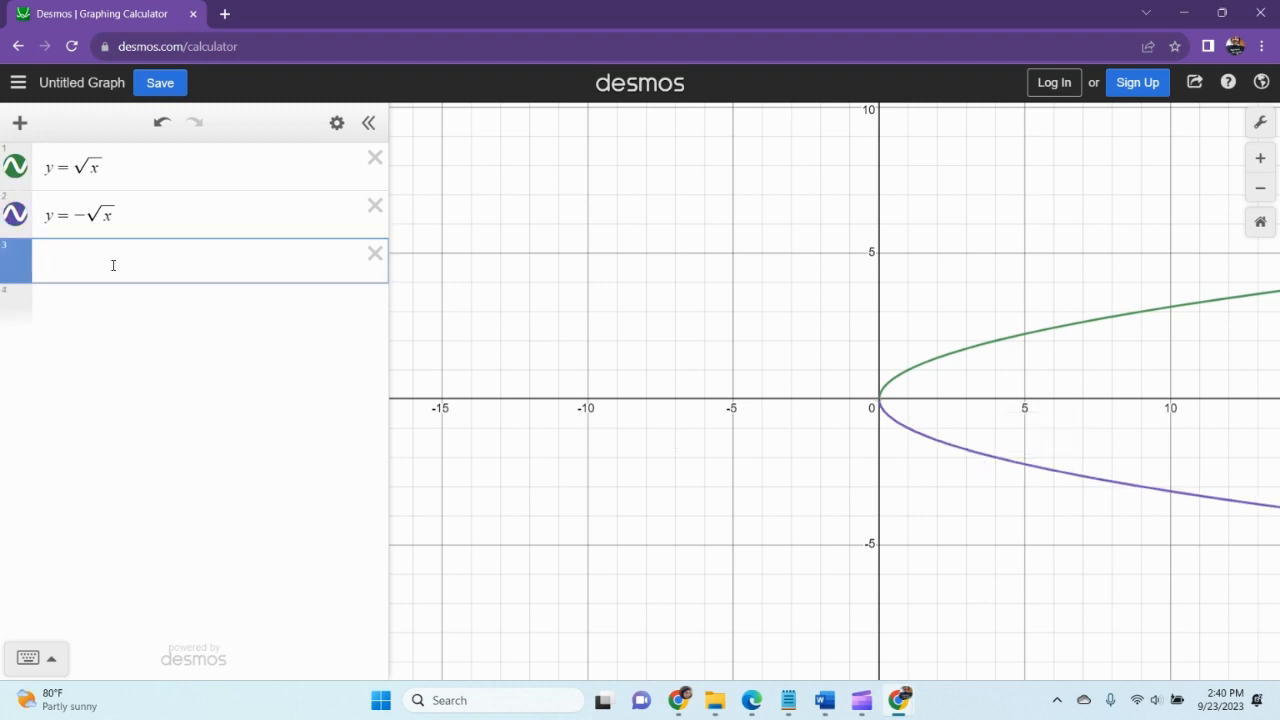
{"action": "type", "text": "y=sqrt"}
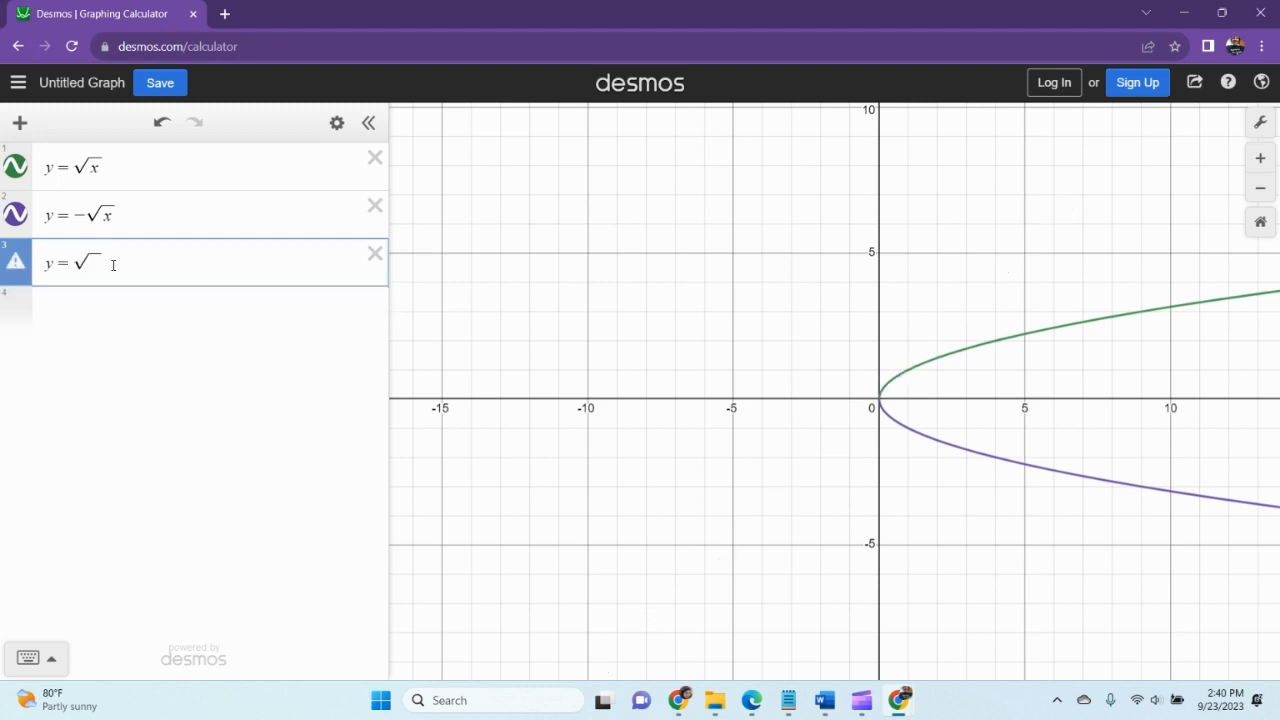
{"action": "type", "text": "-x"}
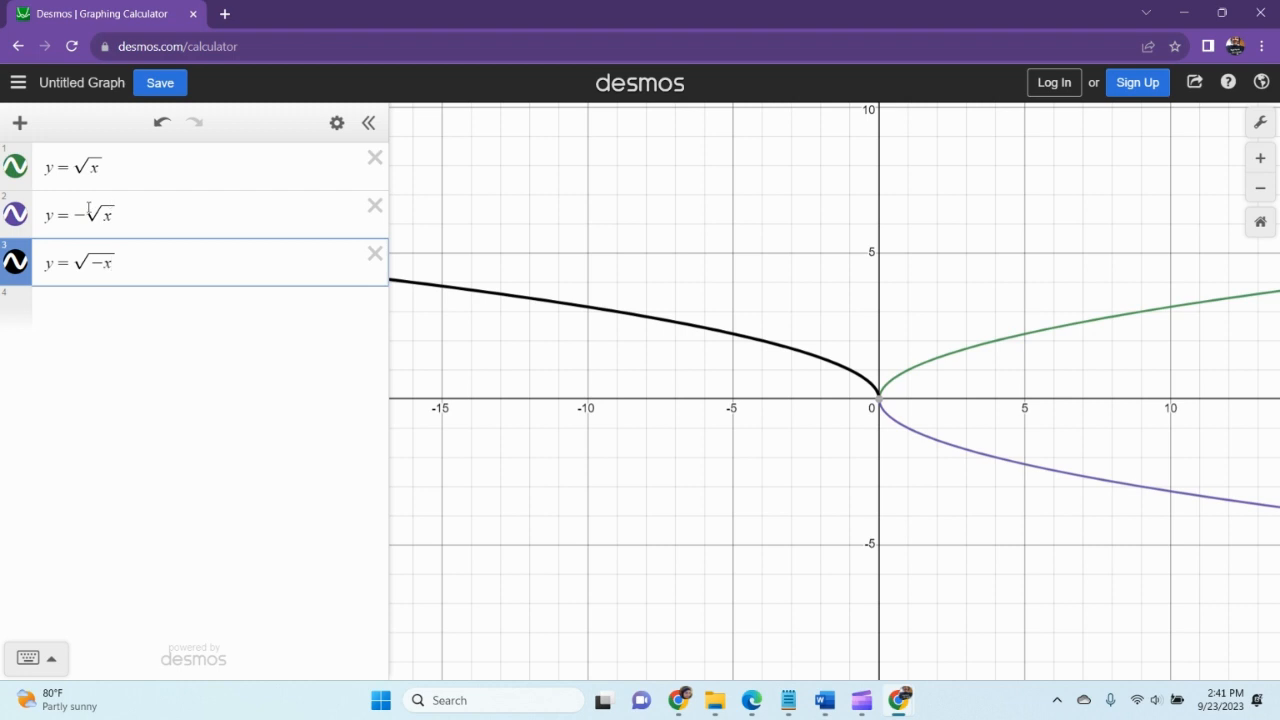
{"action": "left_click_drag", "start_coordinate": [177, 220], "coordinate": [62, 220]}
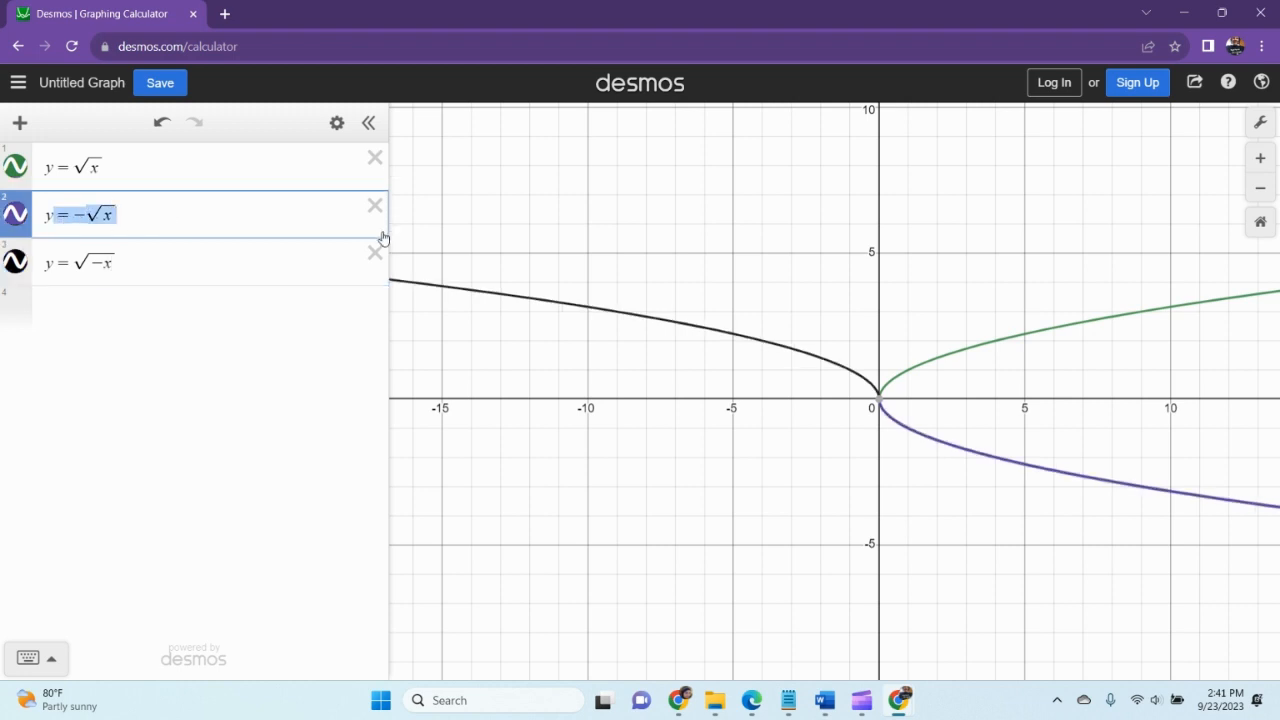
{"action": "left_click", "coordinate": [144, 266]}
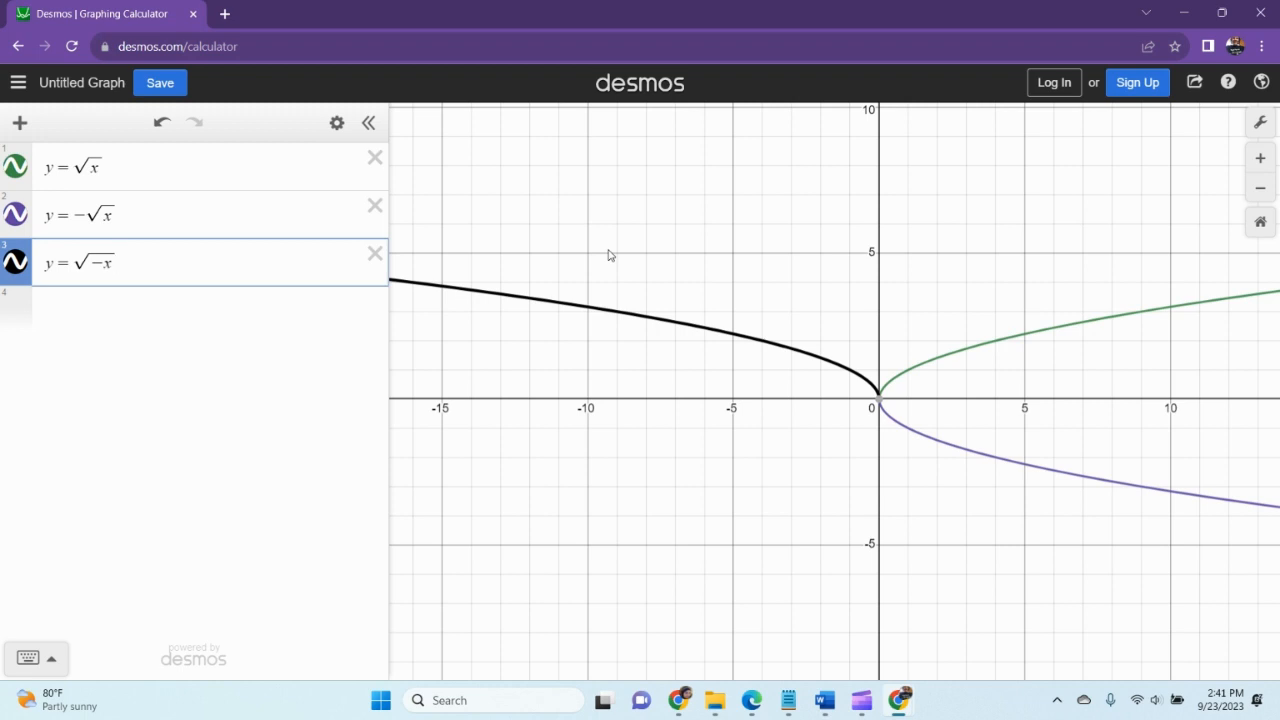
Add the logarithmic parent function y = log(x) as the fourth expression on the same grid
{"action": "left_click", "coordinate": [210, 312]}
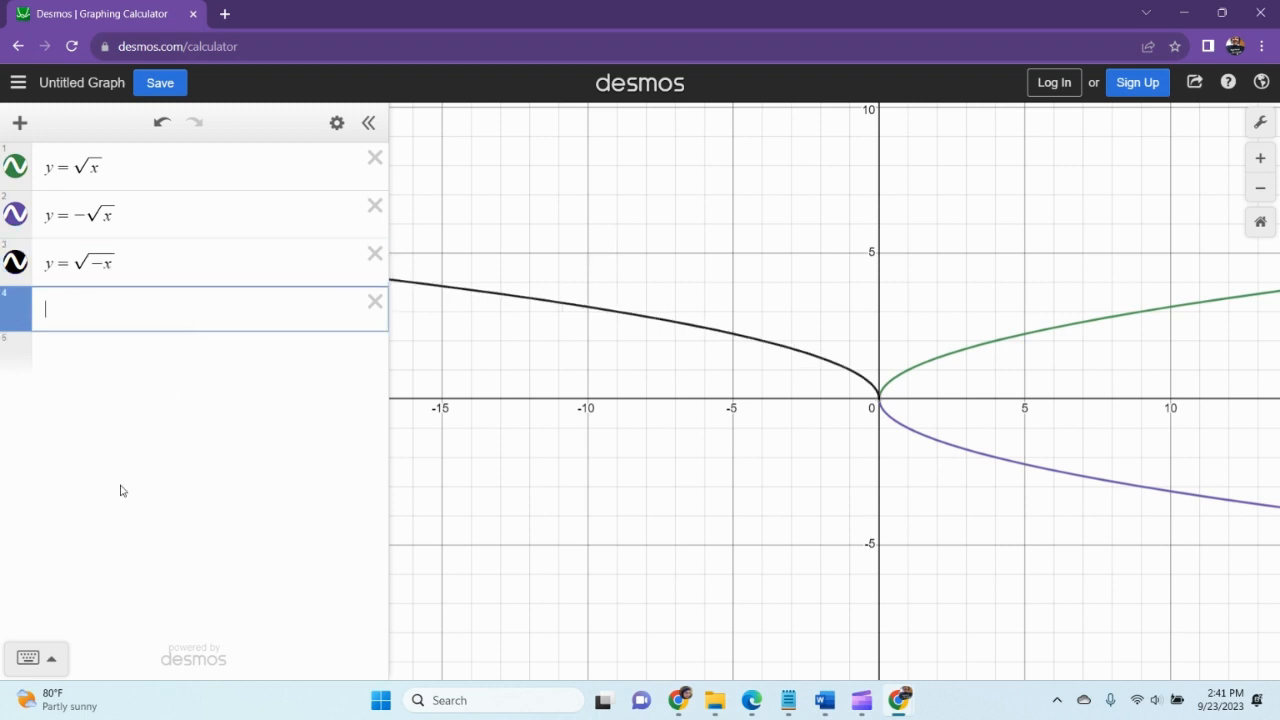
{"action": "type", "text": "y = log(x)"}
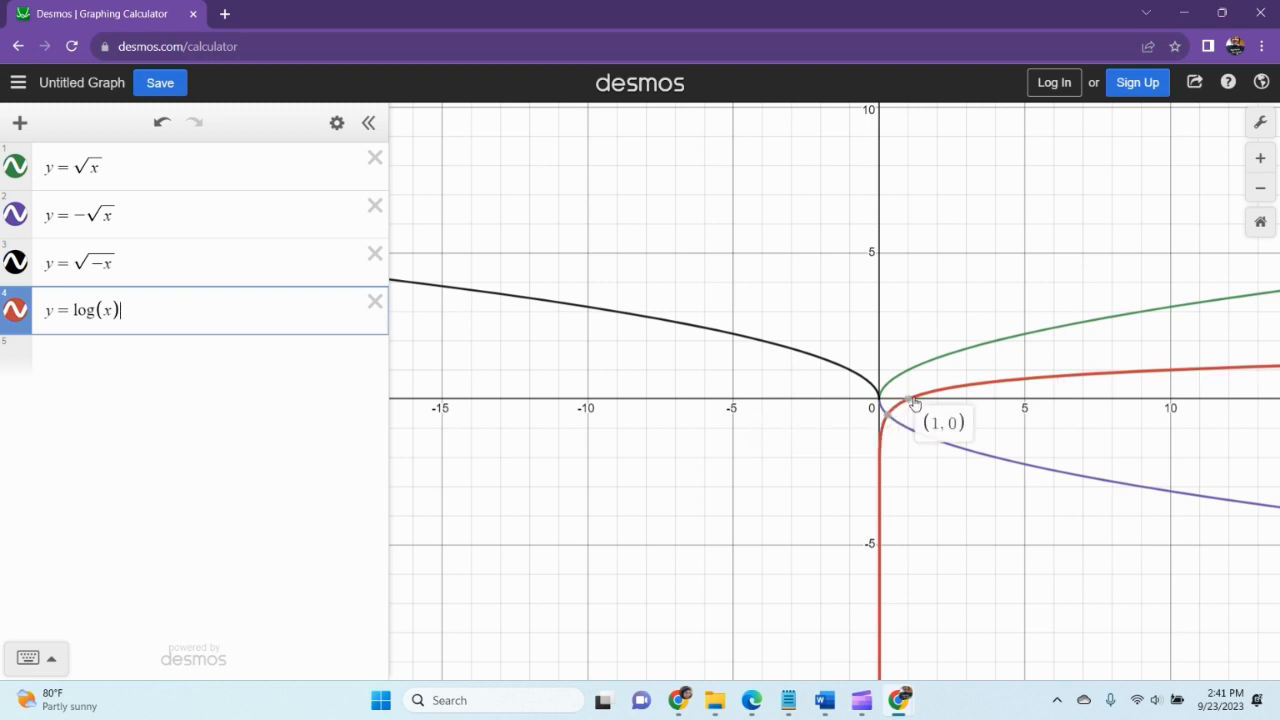
{"action": "mouse_move", "coordinate": [888, 432]}
{"action": "left_mouse_down"}
{"action": "mouse_move", "coordinate": [884, 446]}
{"action": "mouse_move", "coordinate": [878, 414]}
{"action": "mouse_move", "coordinate": [829, 415]}
{"action": "left_mouse_up"}
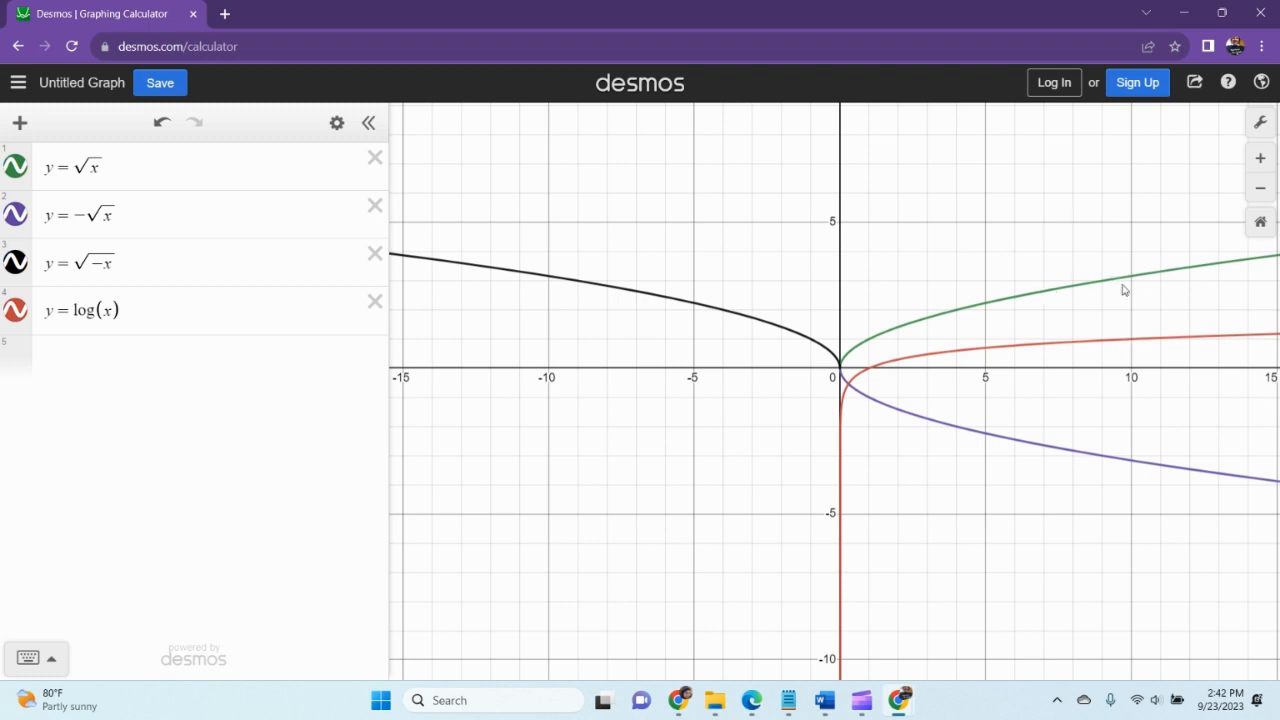
Graph y = −log(x) as the fifth expression and trace along its curve
{"action": "left_click", "coordinate": [88, 362]}
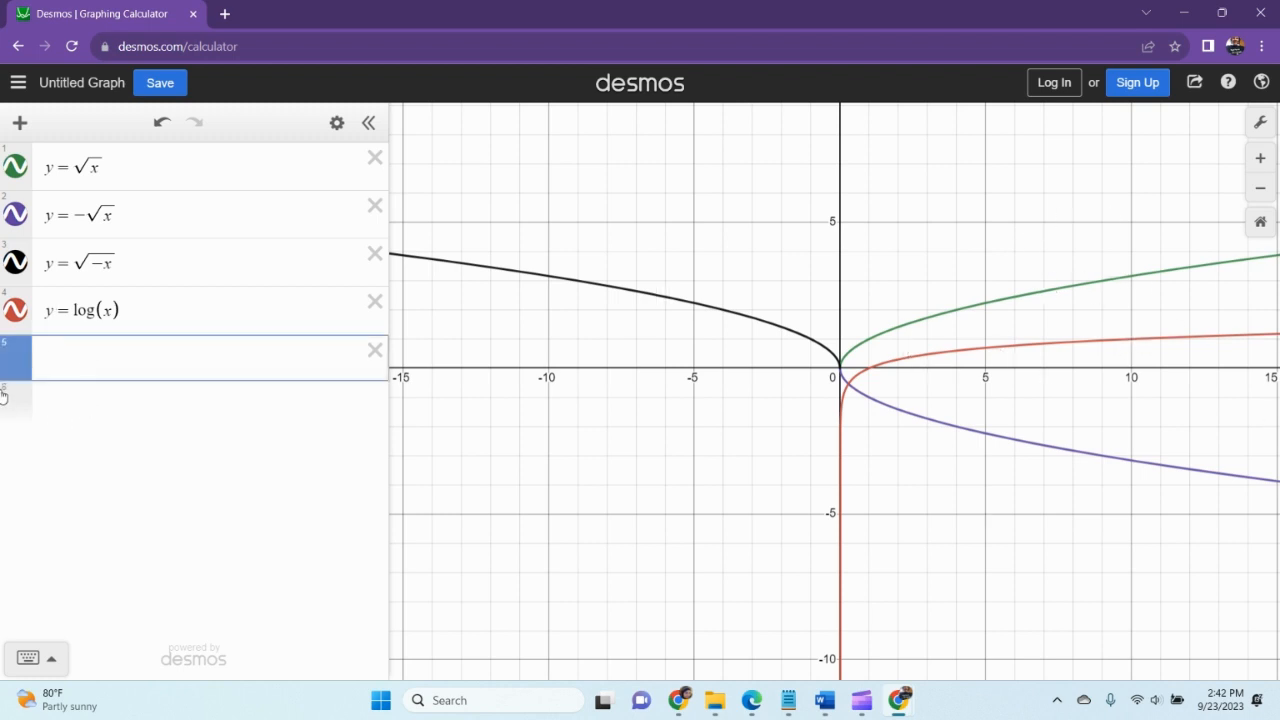
{"action": "type", "text": "y=-log(x)"}
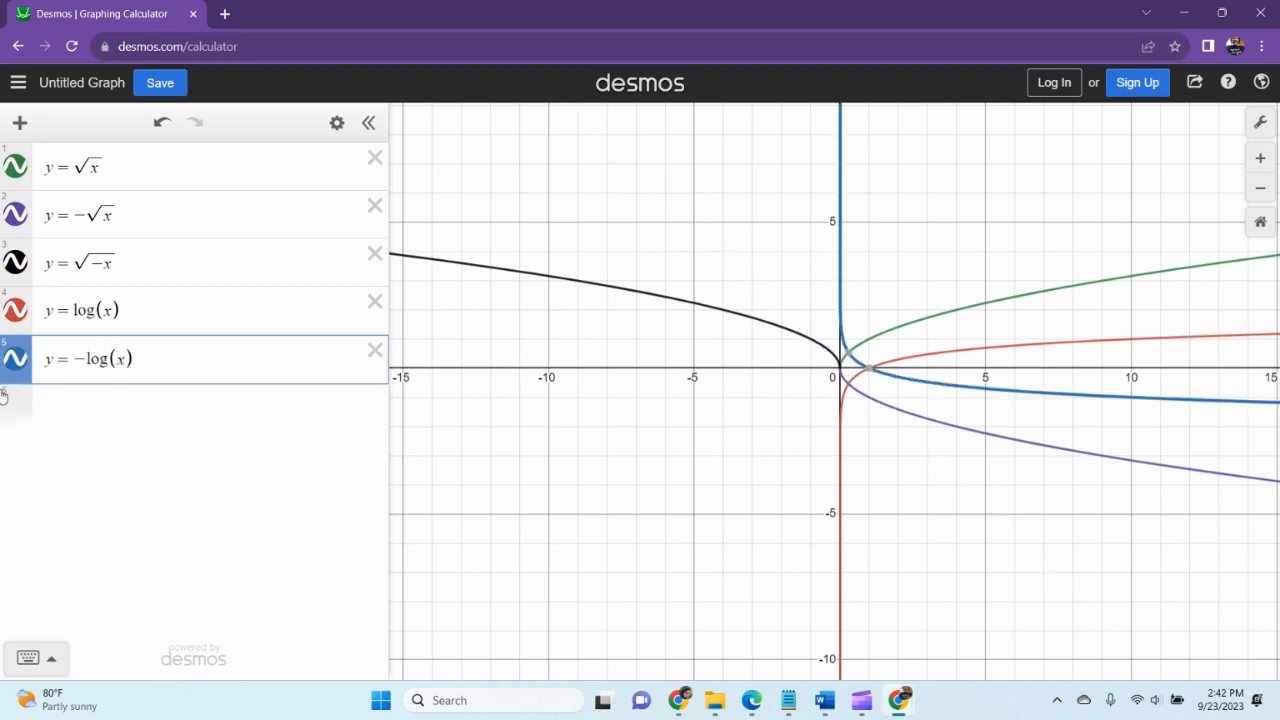
{"action": "left_click", "coordinate": [1110, 399]}
{"action": "mouse_move", "coordinate": [1110, 402]}
{"action": "left_mouse_down"}
{"action": "mouse_move", "coordinate": [854, 358]}
{"action": "mouse_move", "coordinate": [838, 296]}
{"action": "mouse_move", "coordinate": [844, 317]}
{"action": "left_mouse_up"}
{"action": "mouse_move", "coordinate": [892, 372]}
{"action": "left_mouse_down"}
{"action": "mouse_move", "coordinate": [1145, 393]}
{"action": "mouse_move", "coordinate": [1017, 386]}
{"action": "left_mouse_up"}
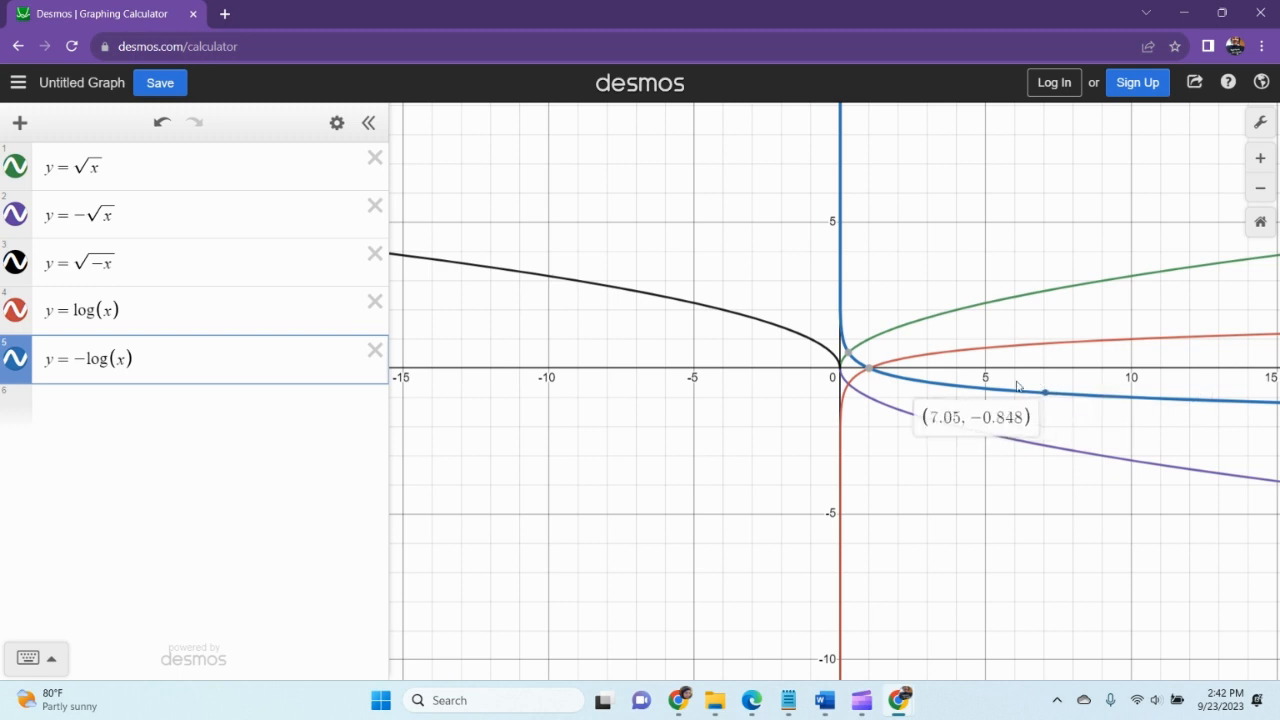
Graph y = log(−x) as the sixth expression and trace along its curve
{"action": "left_click", "coordinate": [110, 410]}
{"action": "type", "text": "y"}
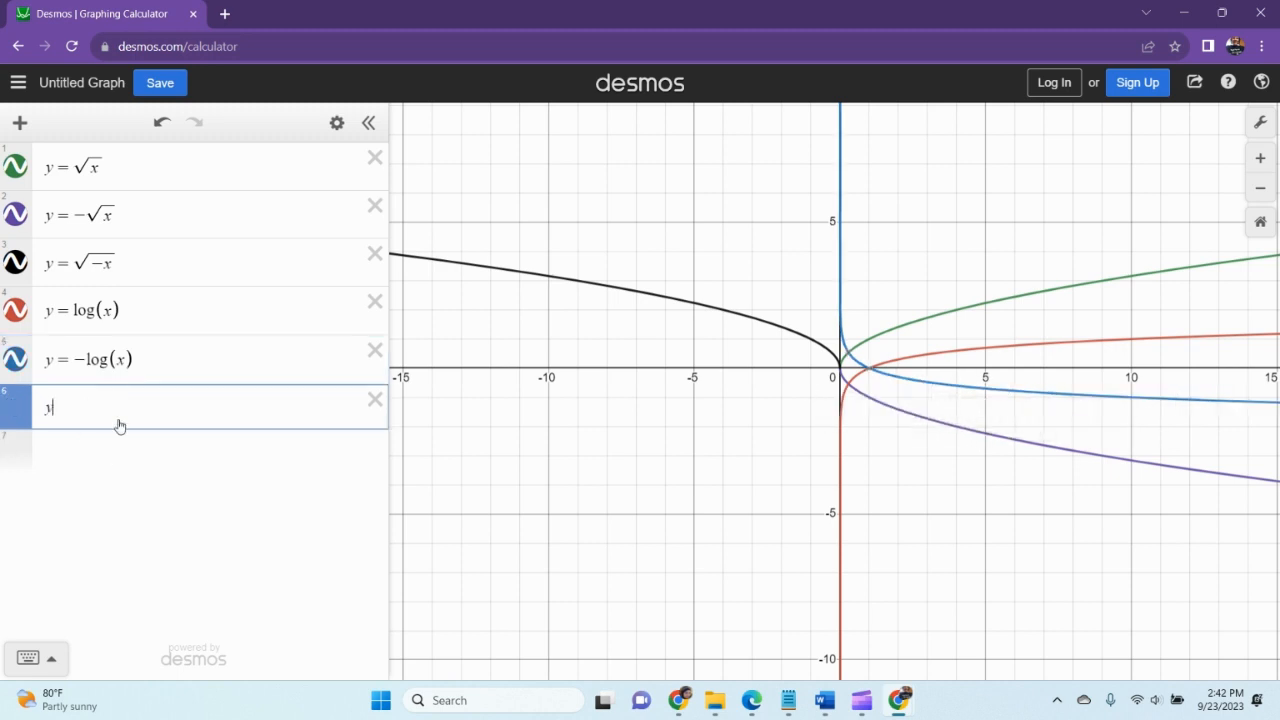
{"action": "type", "text": " = l"}
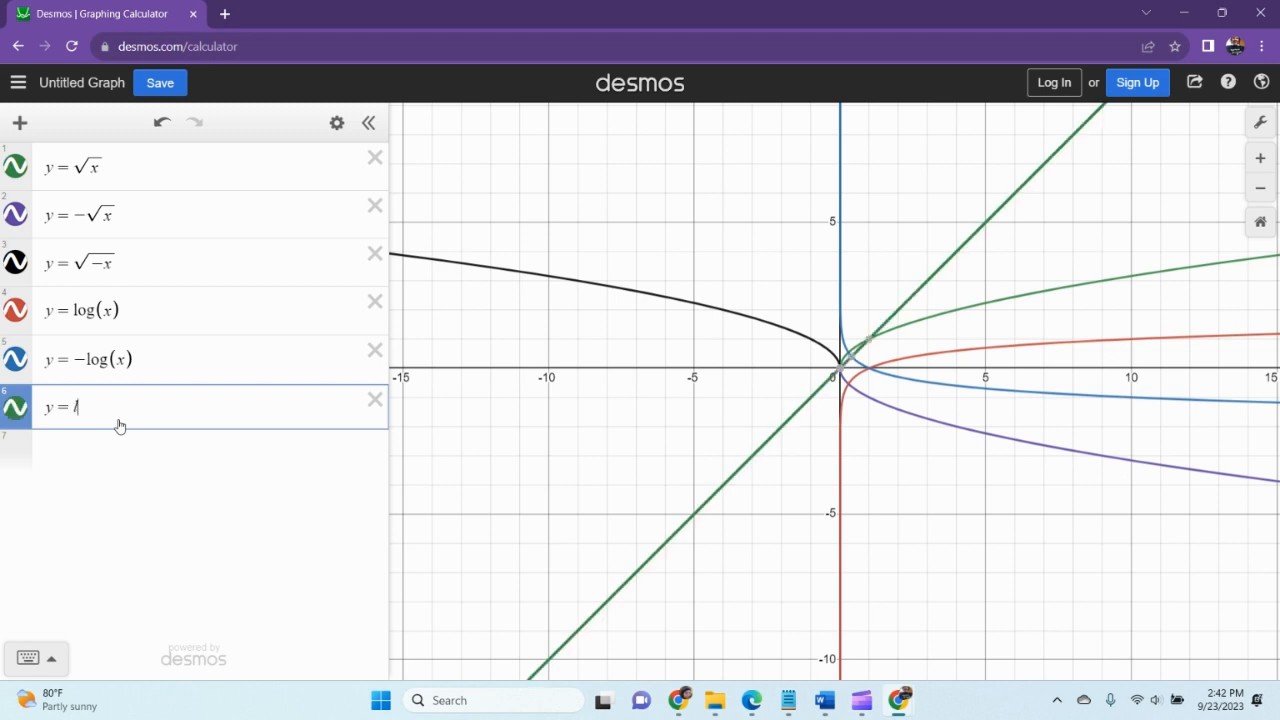
{"action": "type", "text": "og(-"}
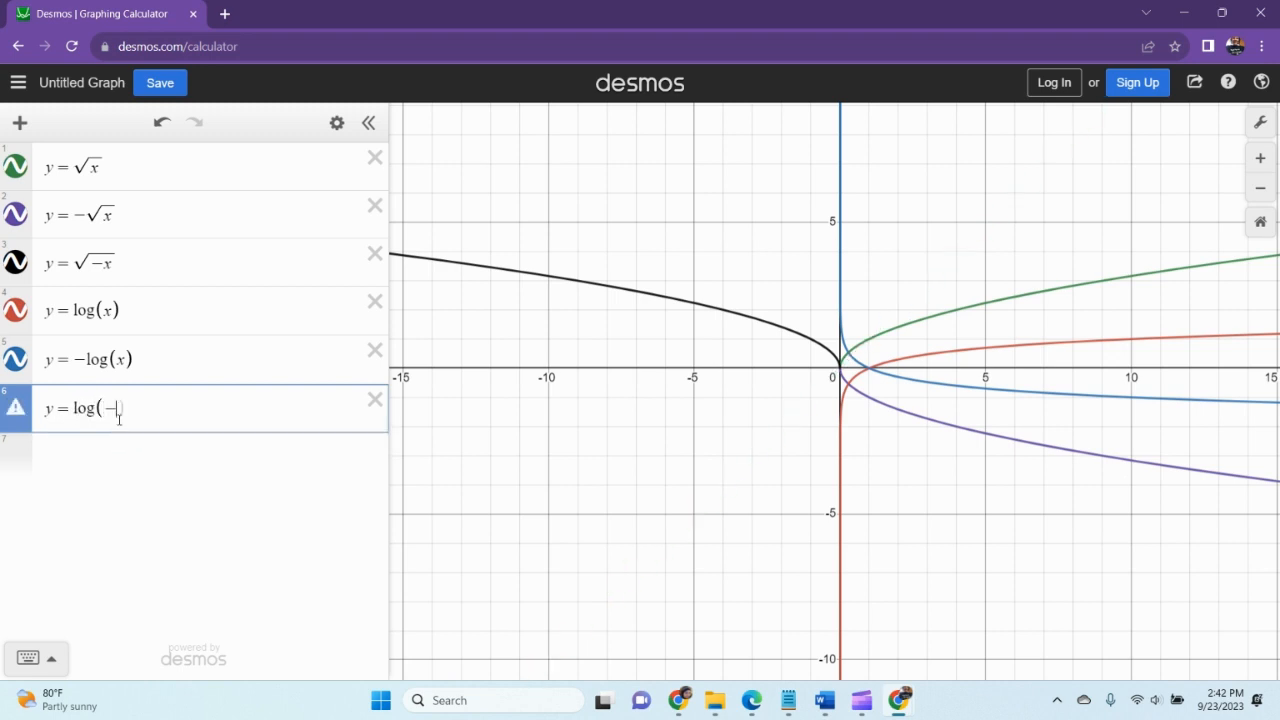
{"action": "type", "text": "x"}
{"action": "key", "text": "Right"}
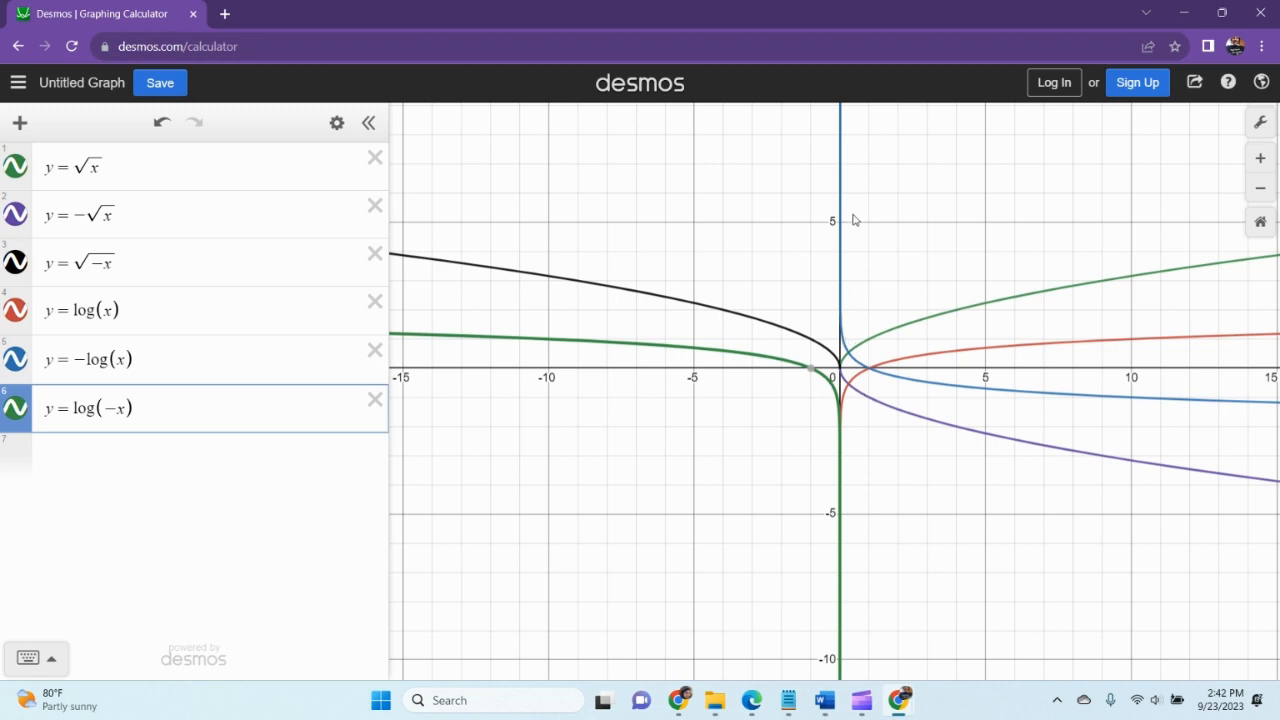
{"action": "mouse_move", "coordinate": [827, 378]}
{"action": "left_mouse_down"}
{"action": "mouse_move", "coordinate": [841, 429]}
{"action": "mouse_move", "coordinate": [840, 407]}
{"action": "mouse_move", "coordinate": [793, 378]}
{"action": "mouse_move", "coordinate": [481, 350]}
{"action": "mouse_move", "coordinate": [603, 360]}
{"action": "left_mouse_up"}
Switch to the Word worksheet and answer the function-times-negative question with left-aligned equation y = −f(x) and the text "flips the graph over the x-axis."
{"action": "left_click", "coordinate": [1182, 14]}
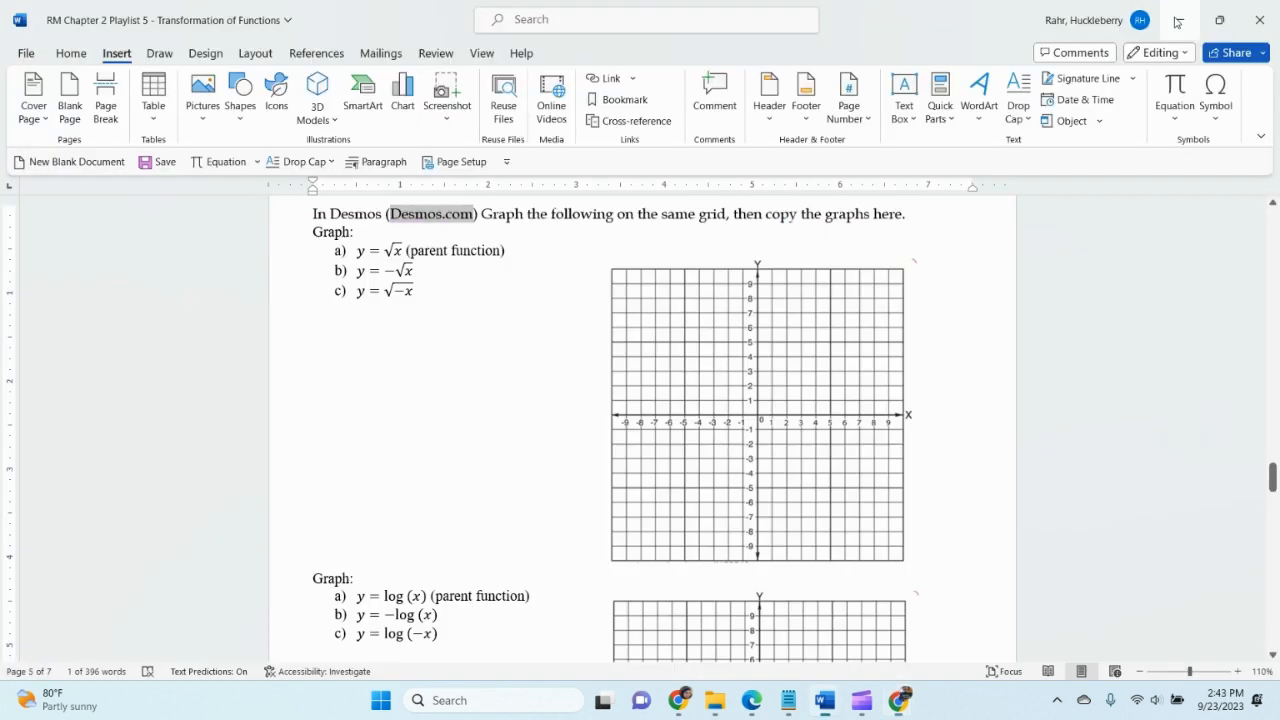
{"action": "scroll", "coordinate": [594, 427], "scroll_direction": "down", "scroll_amount": 6}
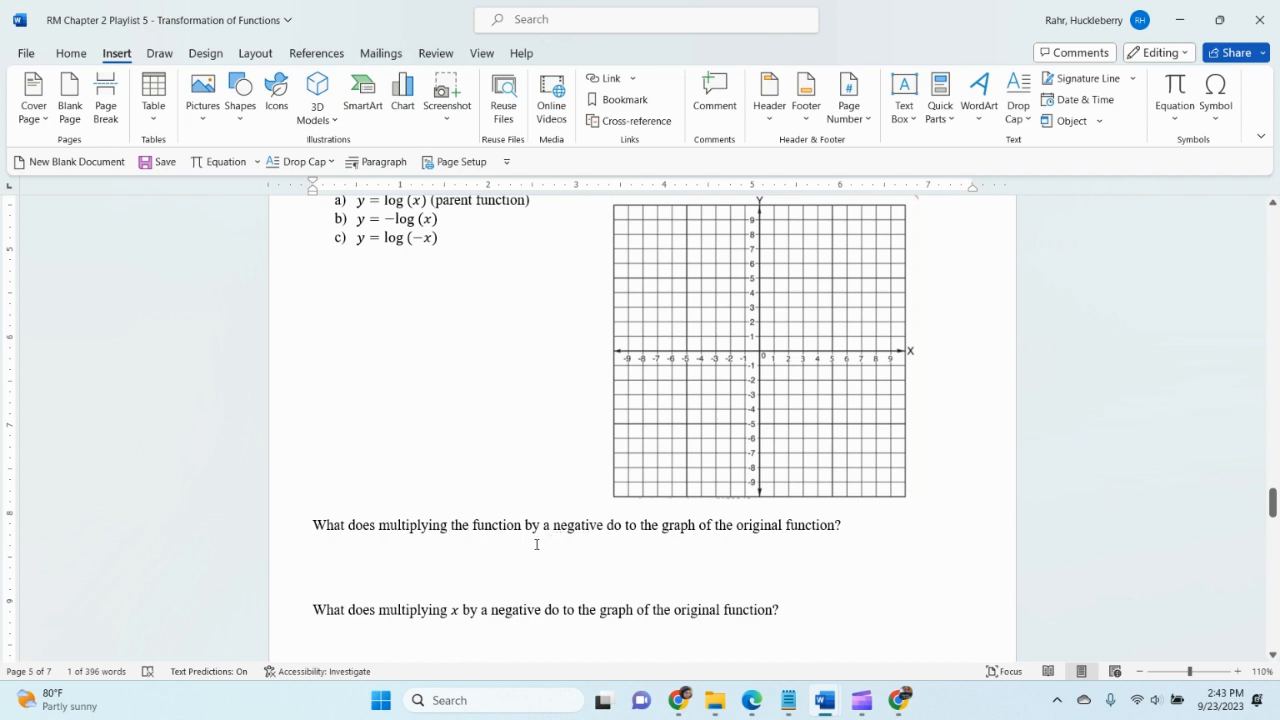
{"action": "left_click", "coordinate": [433, 556]}
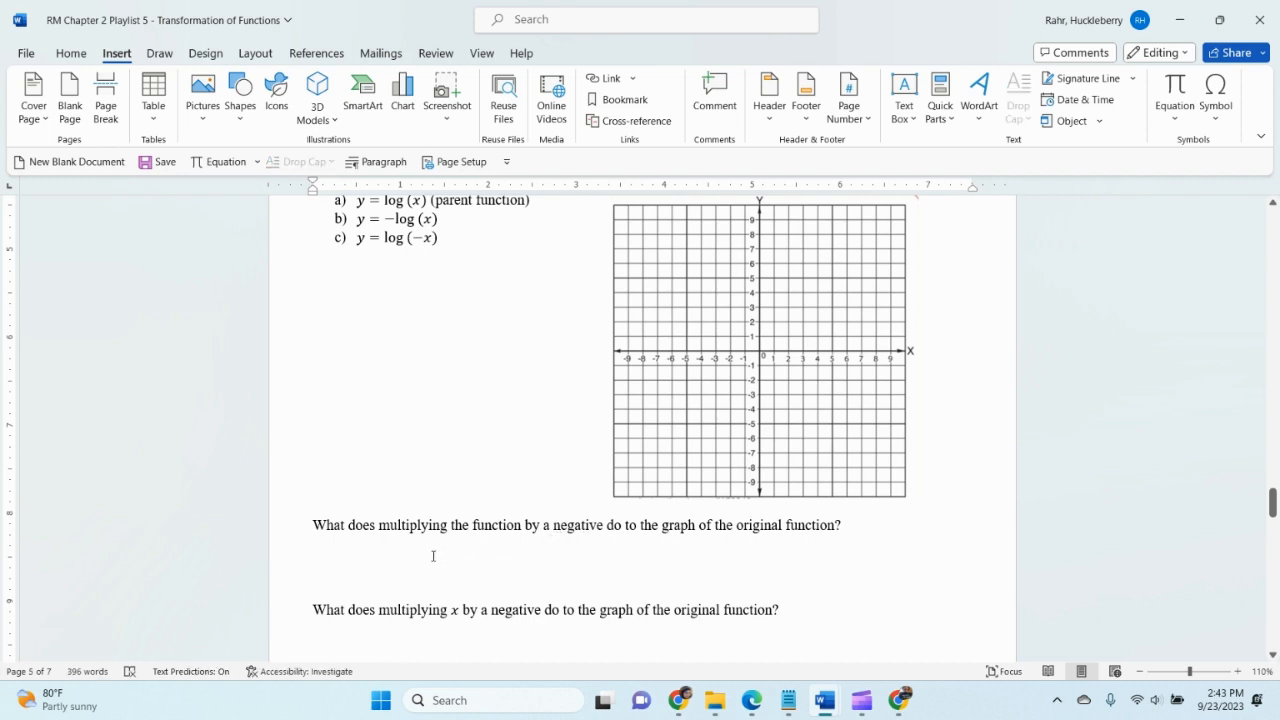
{"action": "left_click", "coordinate": [229, 162]}
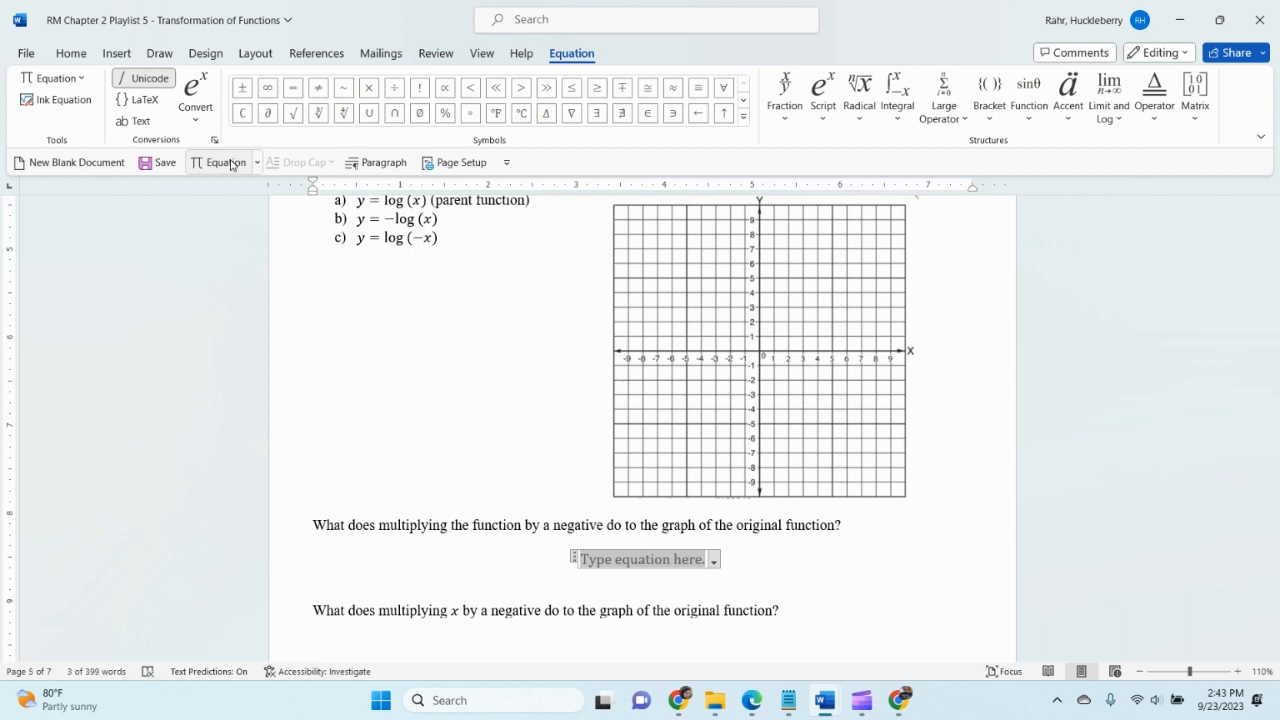
{"action": "type", "text": "y="}
{"action": "type", "text": "f("}
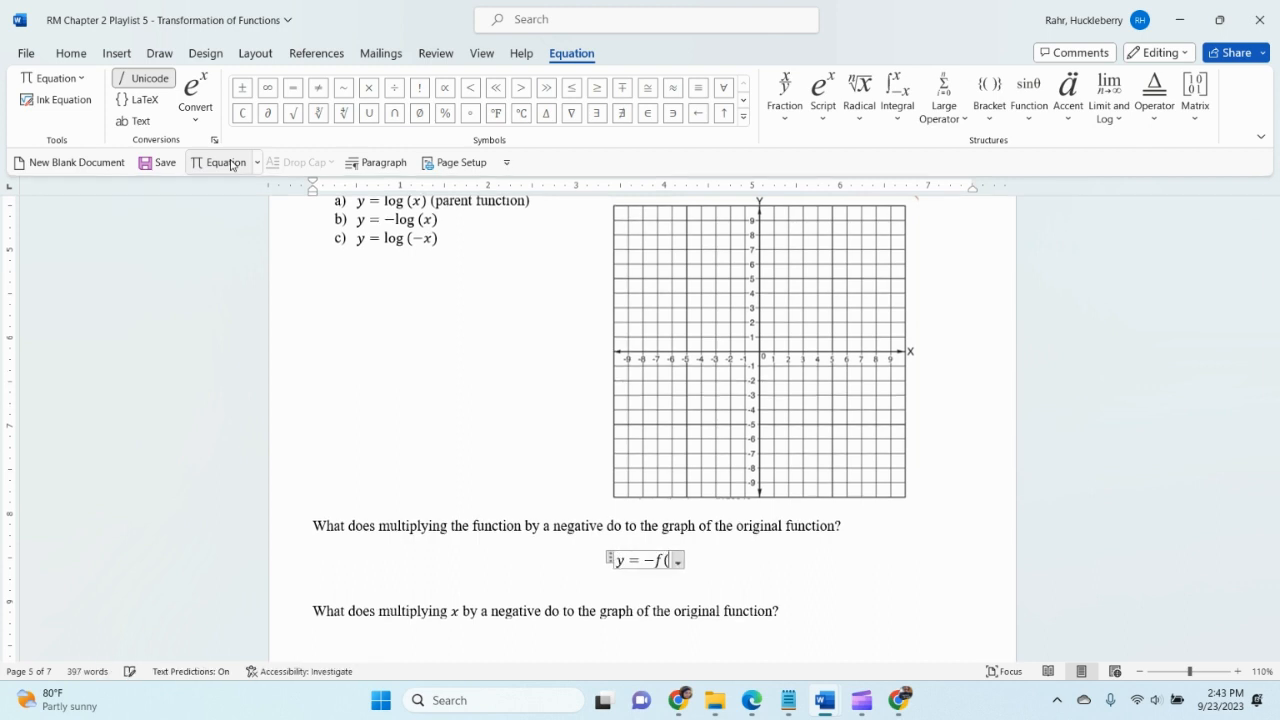
{"action": "type", "text": "x)"}
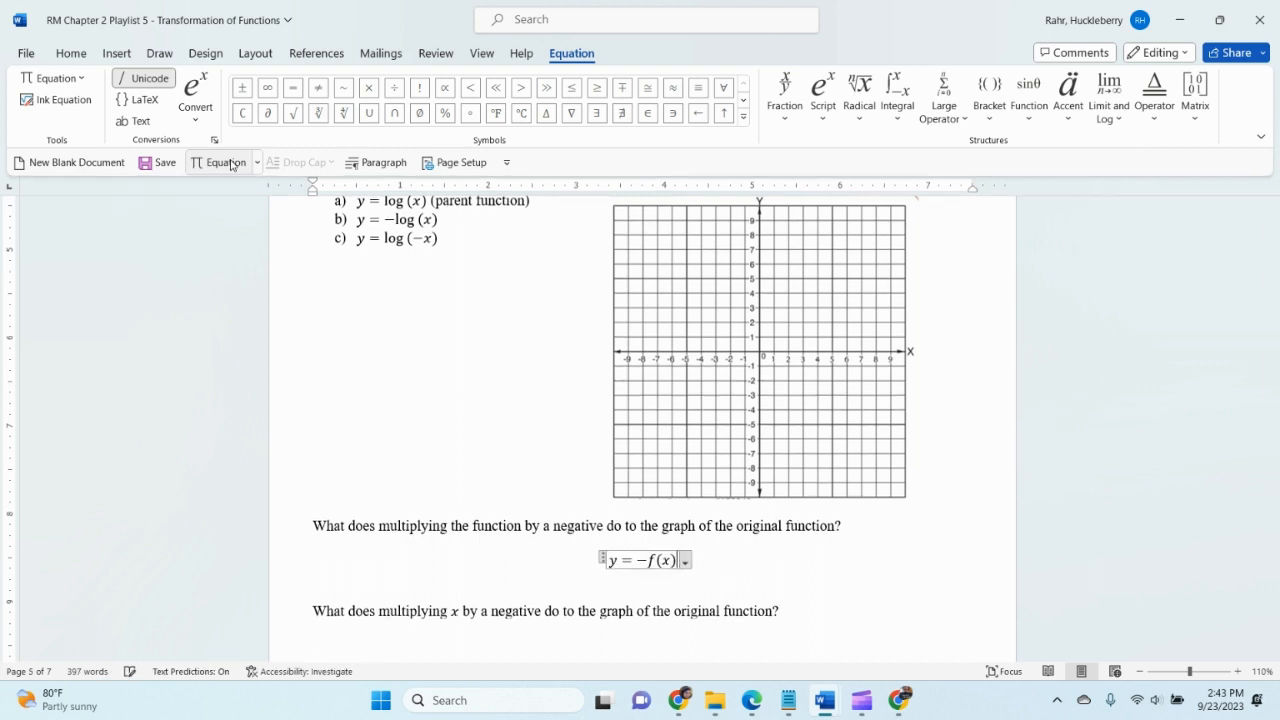
{"action": "key", "text": "Right"}
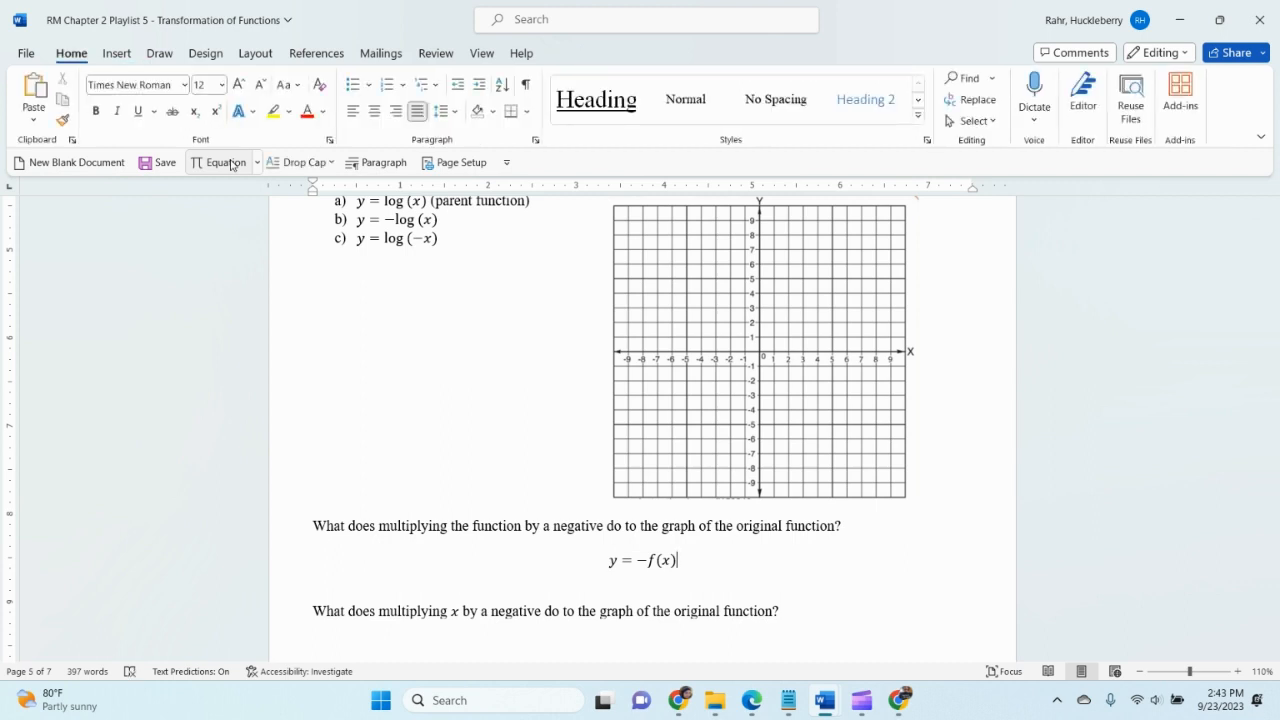
{"action": "key", "text": "ctrl+l"}
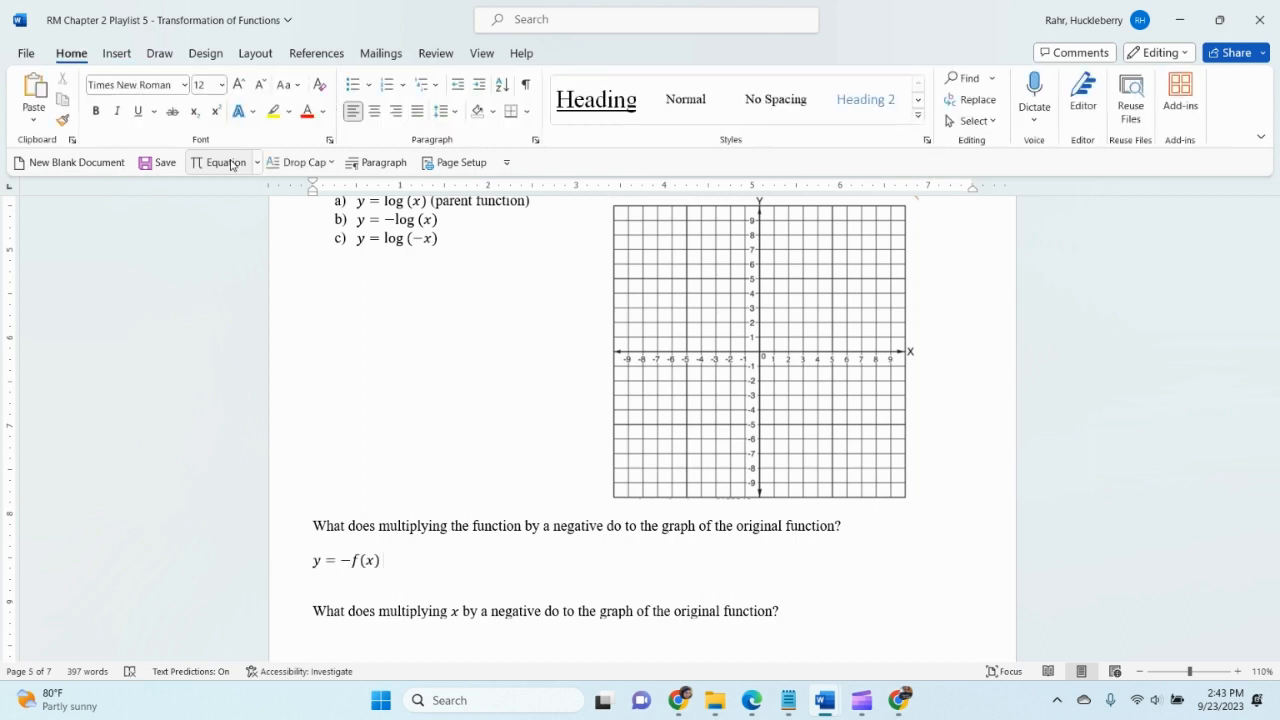
{"action": "type", "text": "flips the graph over th"}
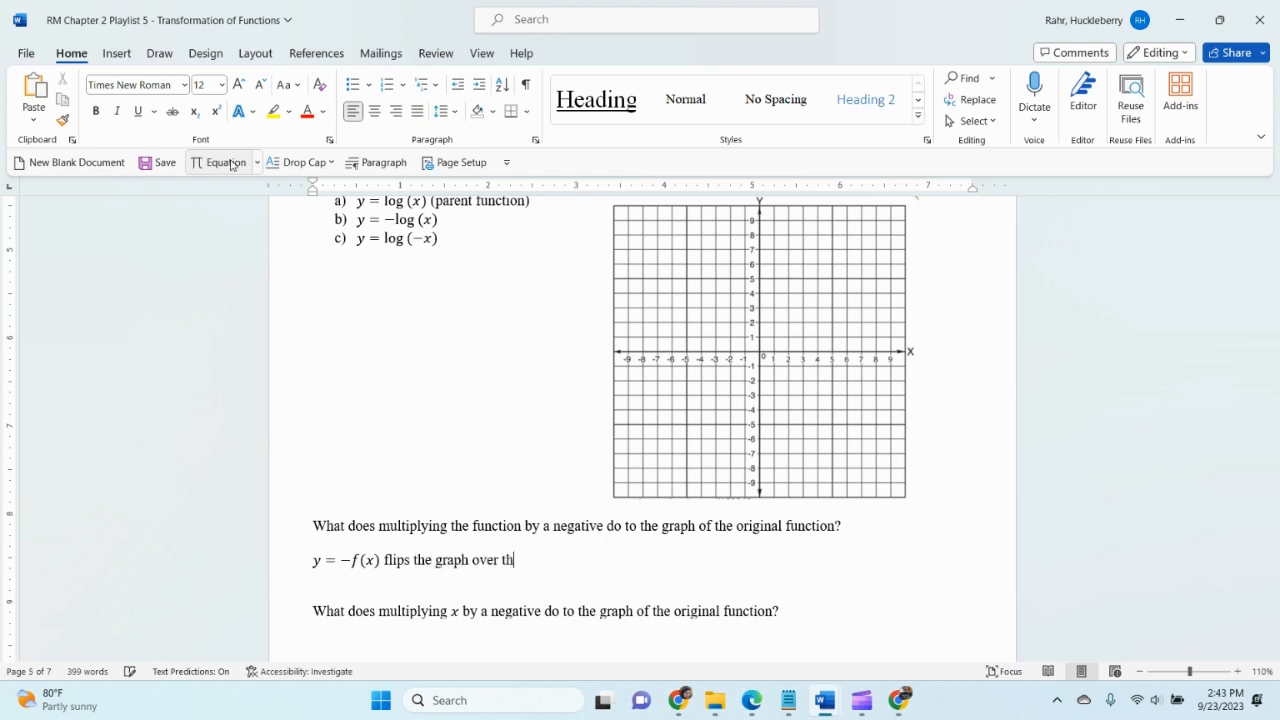
{"action": "type", "text": "e x-axis."}
Answer the question about multiplying x by a negative with left-aligned equation y = f(−x) and the text "flips the graph over the y-axis"
{"action": "scroll", "coordinate": [400, 434], "scroll_direction": "down", "scroll_amount": 2}
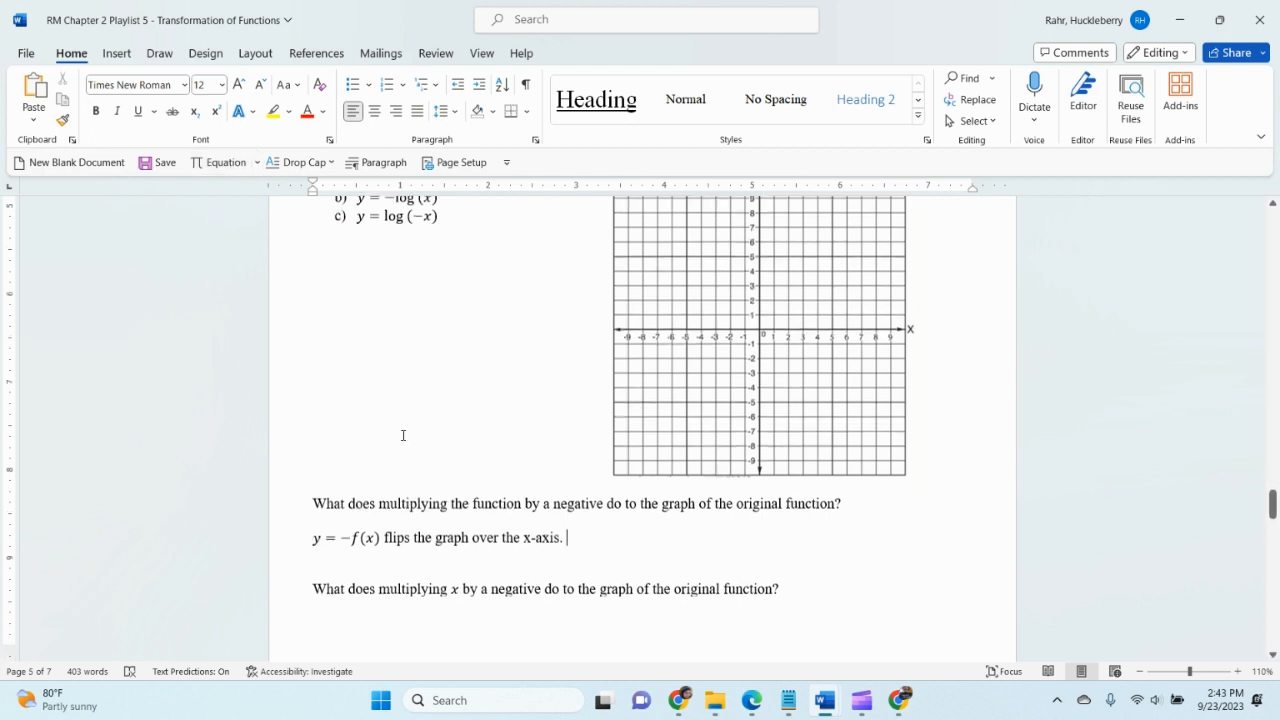
{"action": "left_click", "coordinate": [471, 606]}
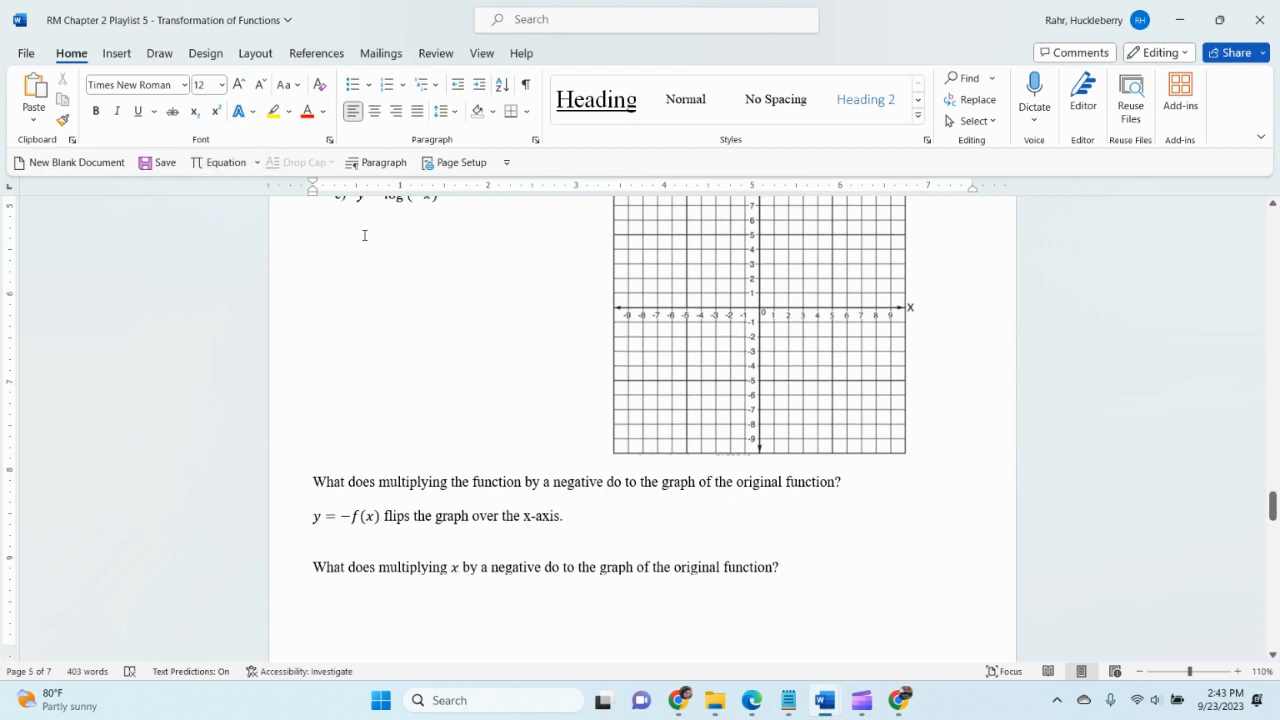
{"action": "left_click", "coordinate": [217, 164]}
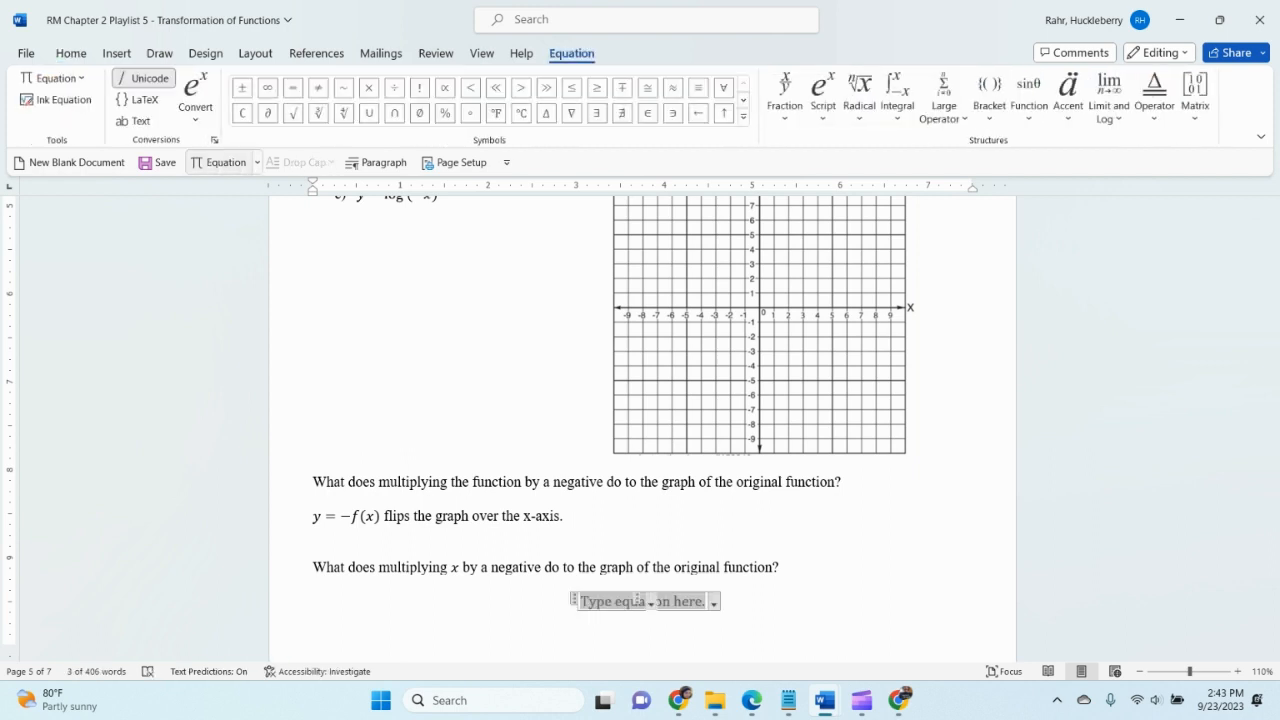
{"action": "type", "text": "y=f("}
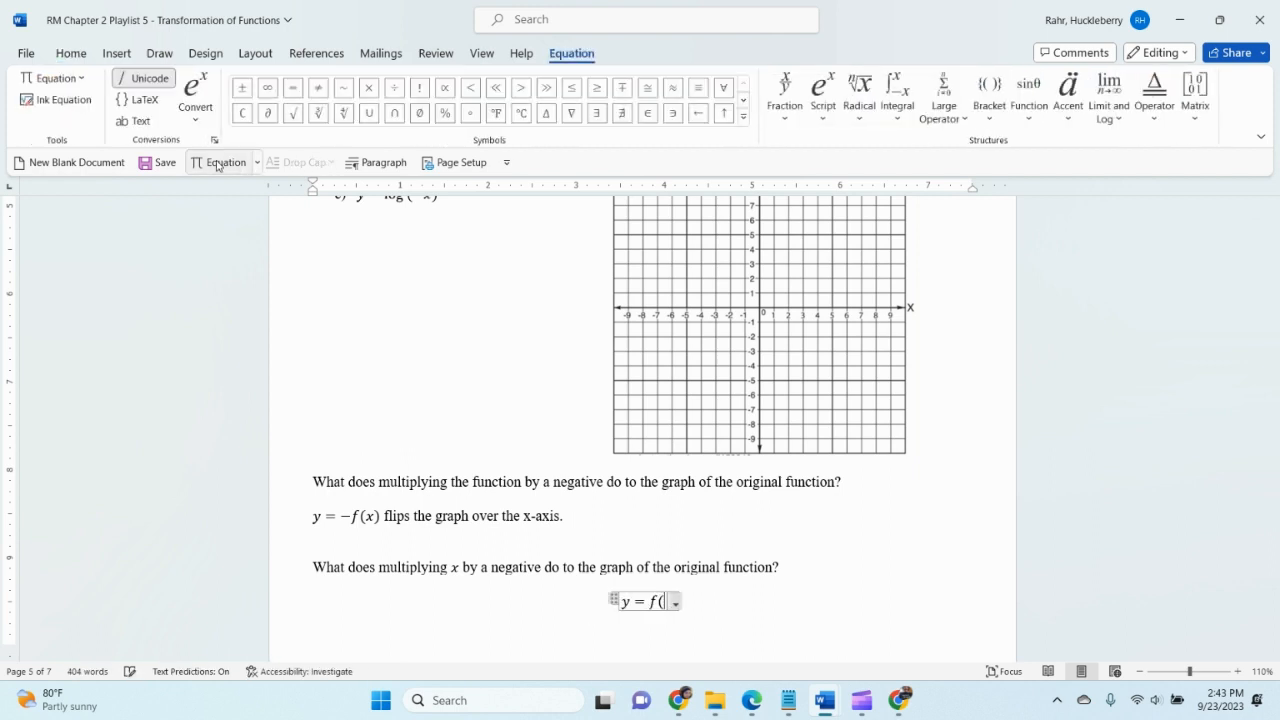
{"action": "type", "text": "-x)"}
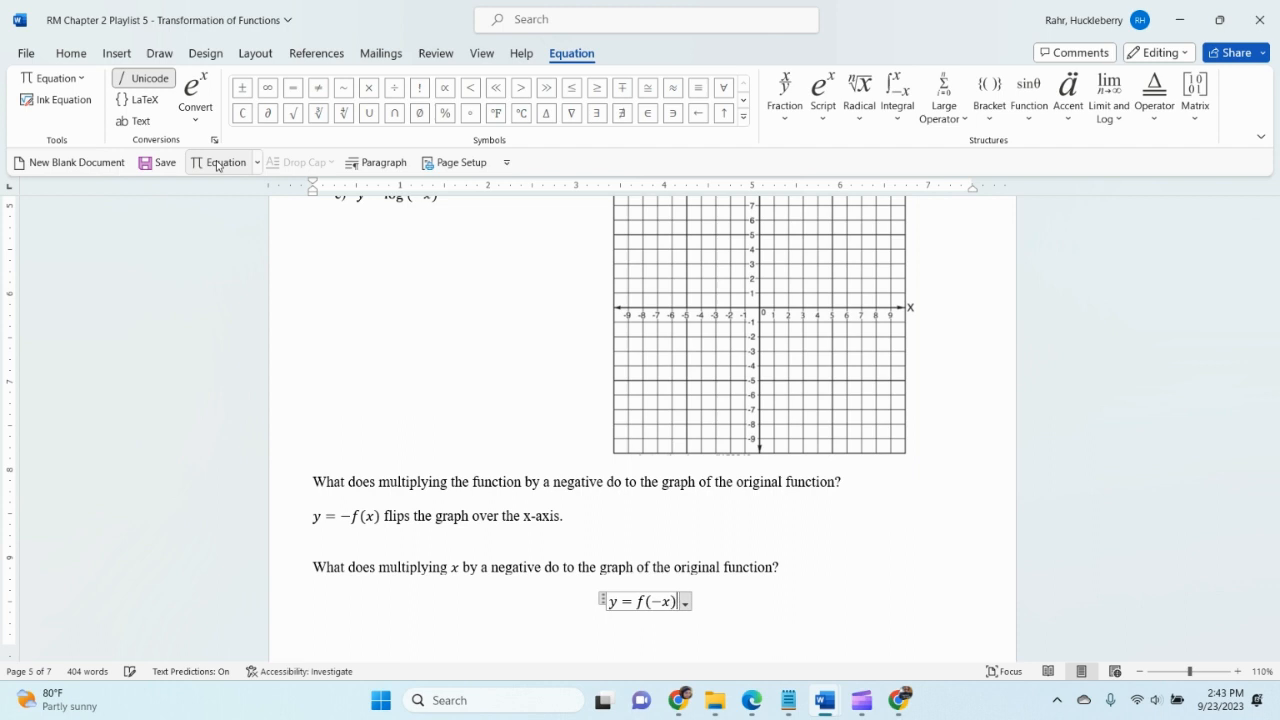
{"action": "key", "text": "Right"}
{"action": "type", "text": "flips th"}
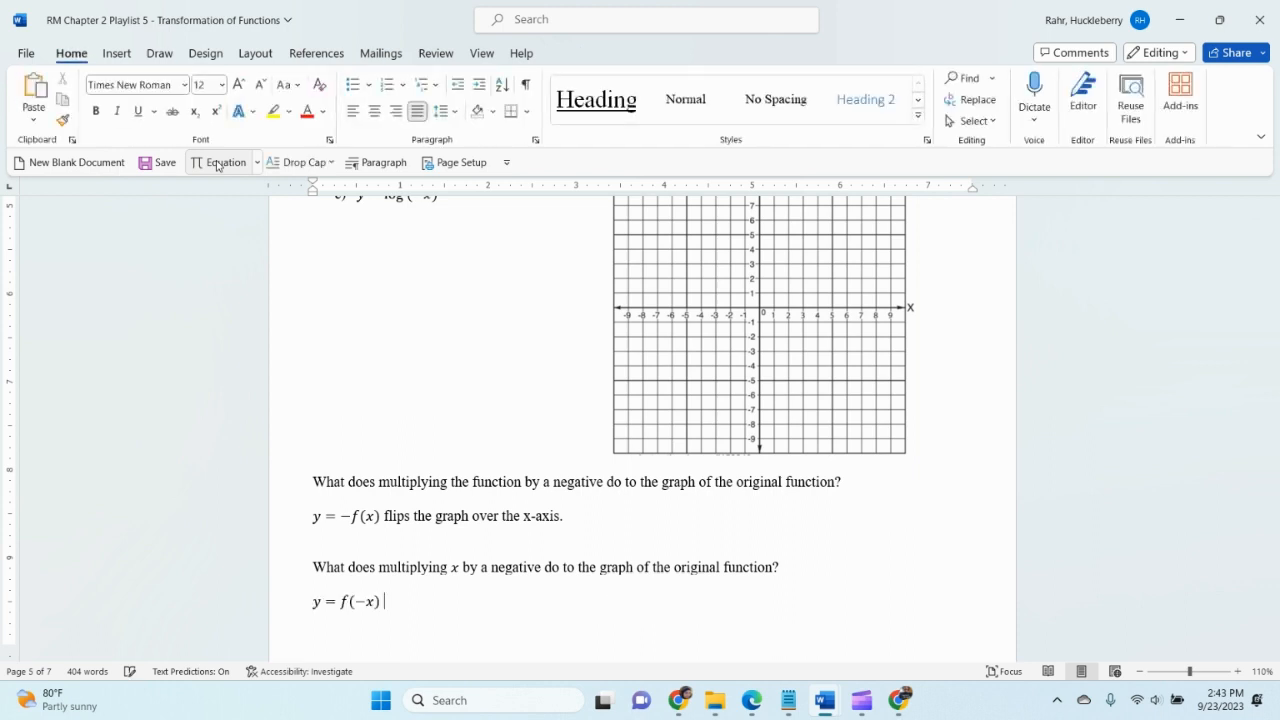
{"action": "type", "text": "e graph"}
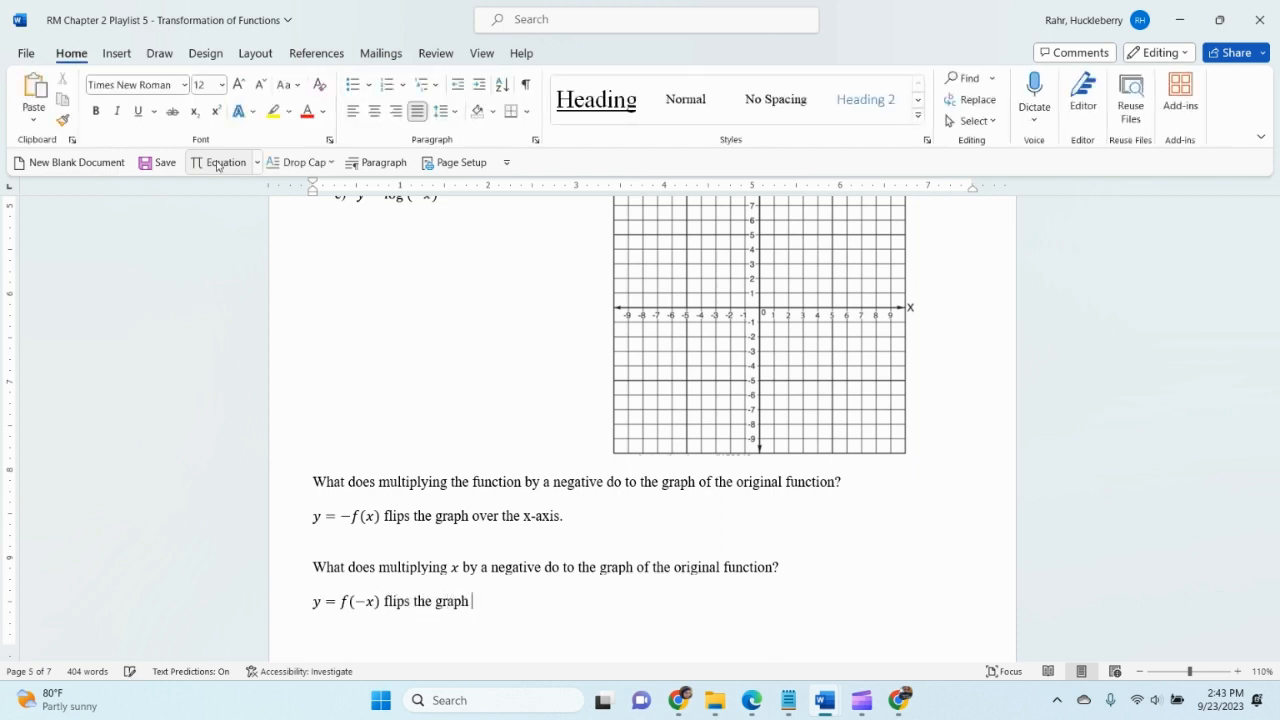
{"action": "type", "text": " over the "}
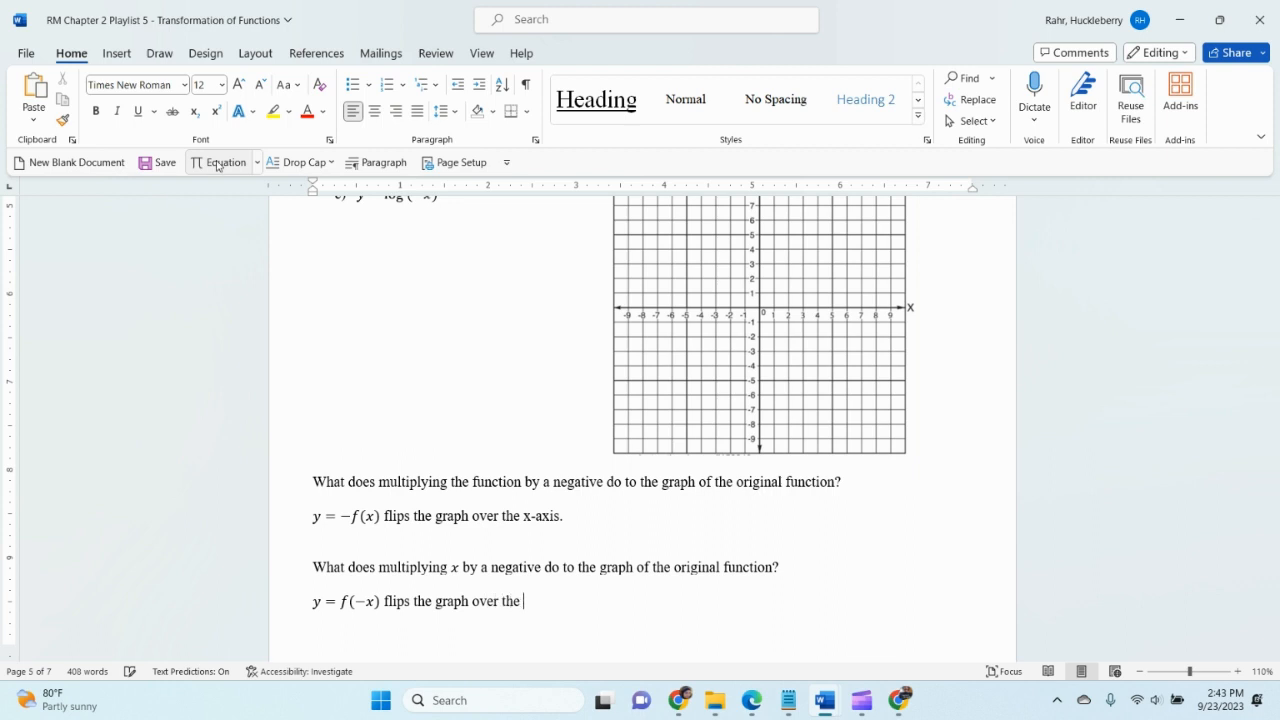
{"action": "type", "text": "y-axis"}
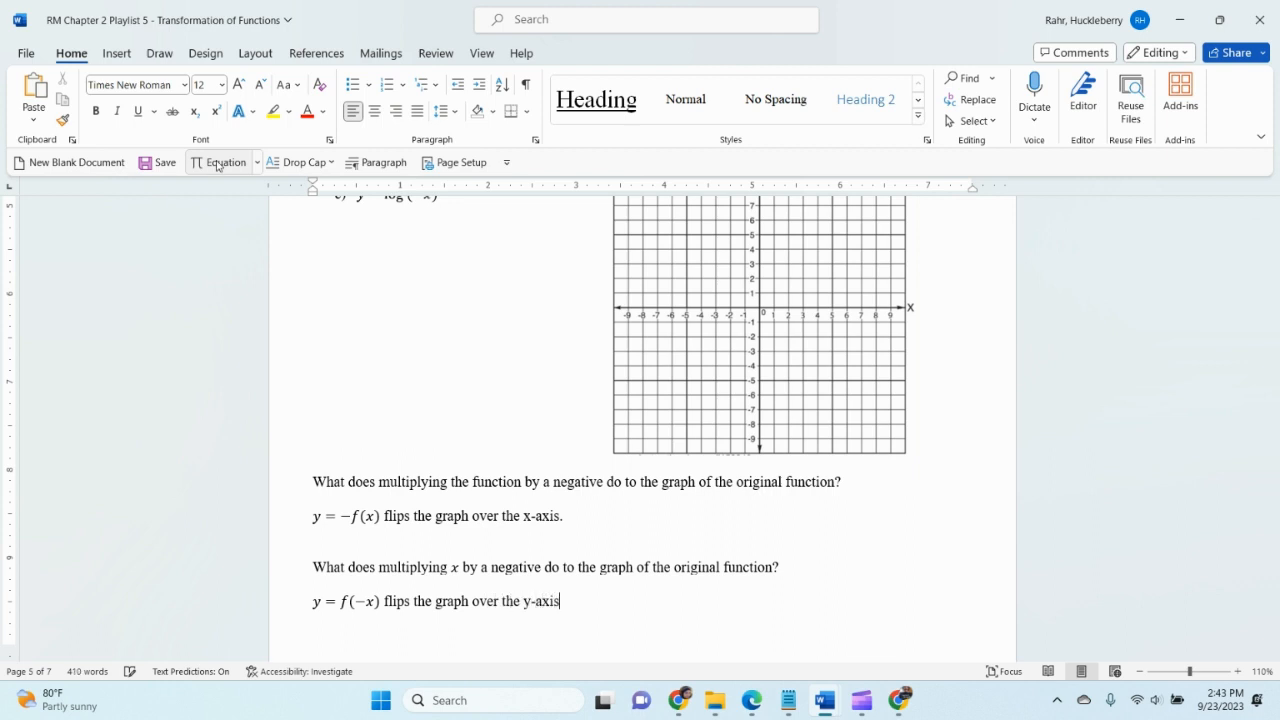